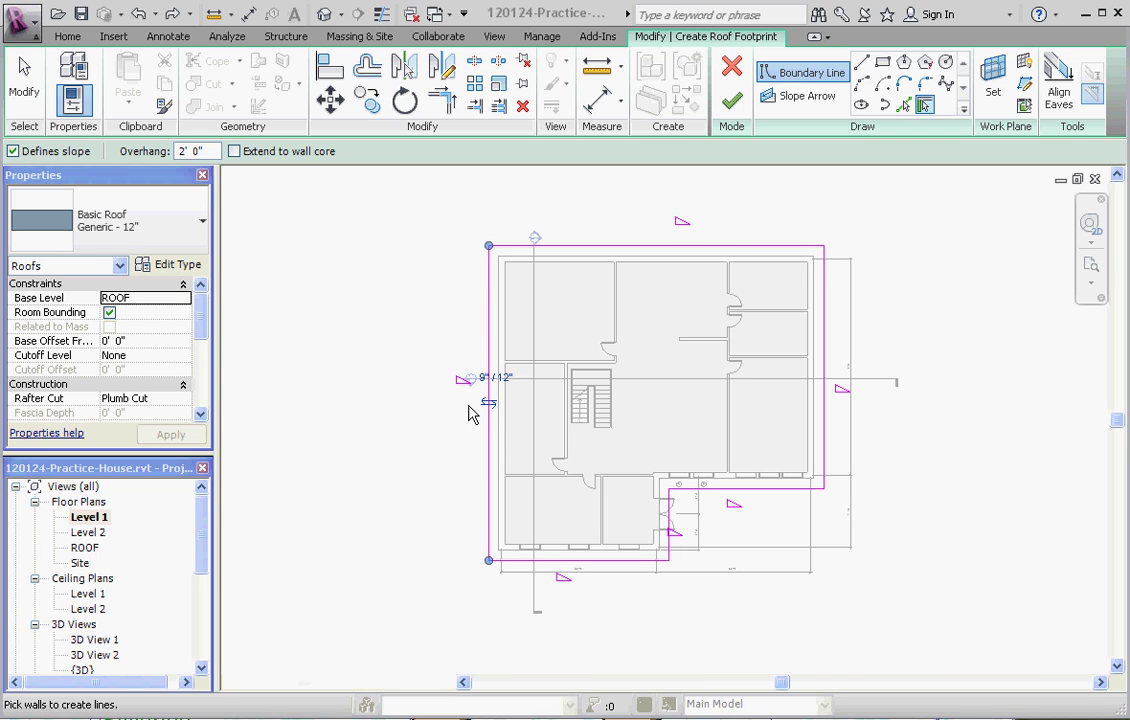
- Check the left footprint edge's 9"/12" slope, leaving it unchanged
scroll(512, 396, up, 1)
scroll(507, 393, up, 4)
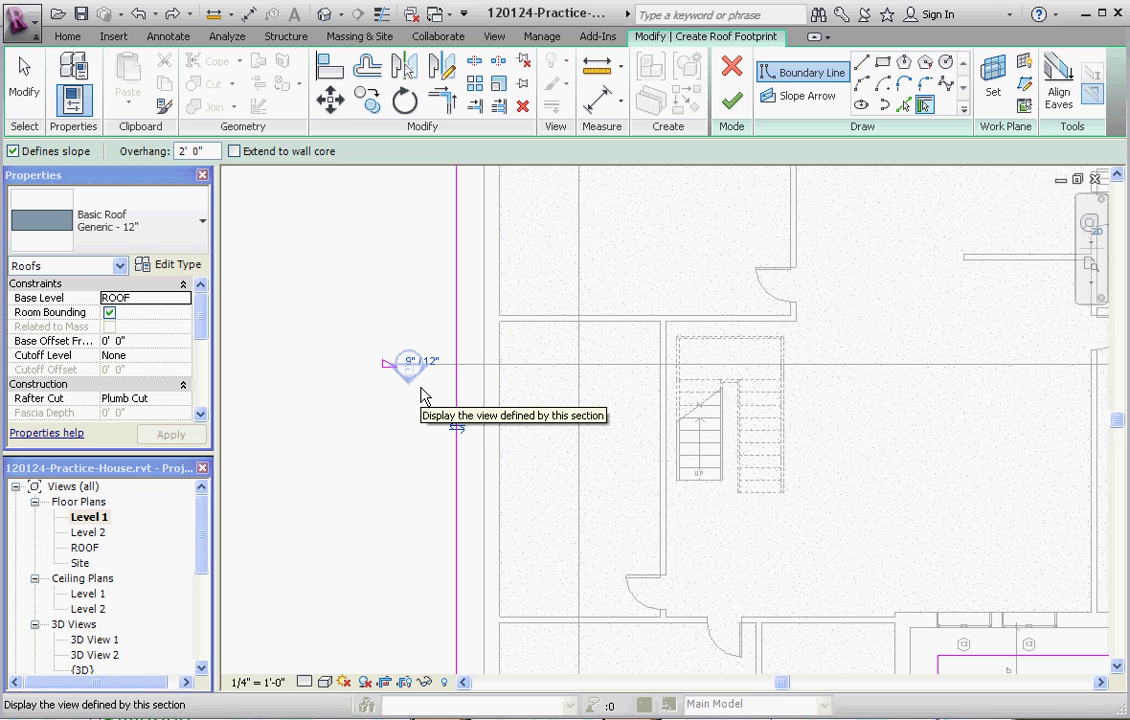
scroll(424, 393, down, 1)
scroll(434, 390, down, 1)
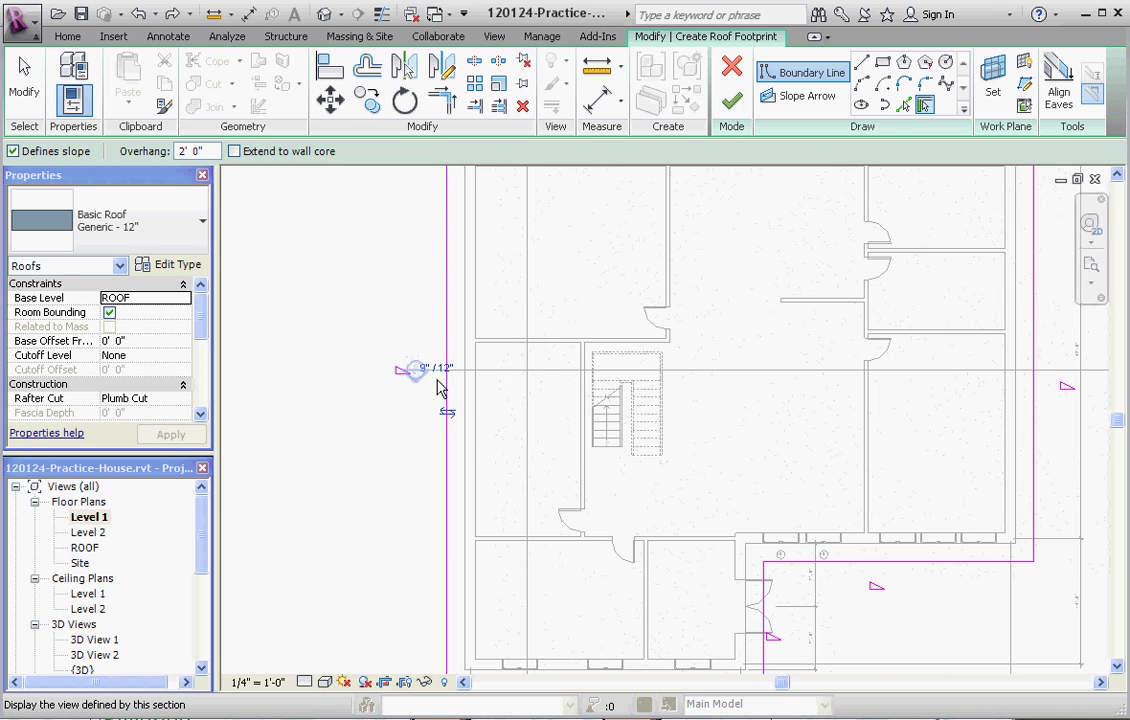
scroll(439, 386, down, 2)
click(446, 370)
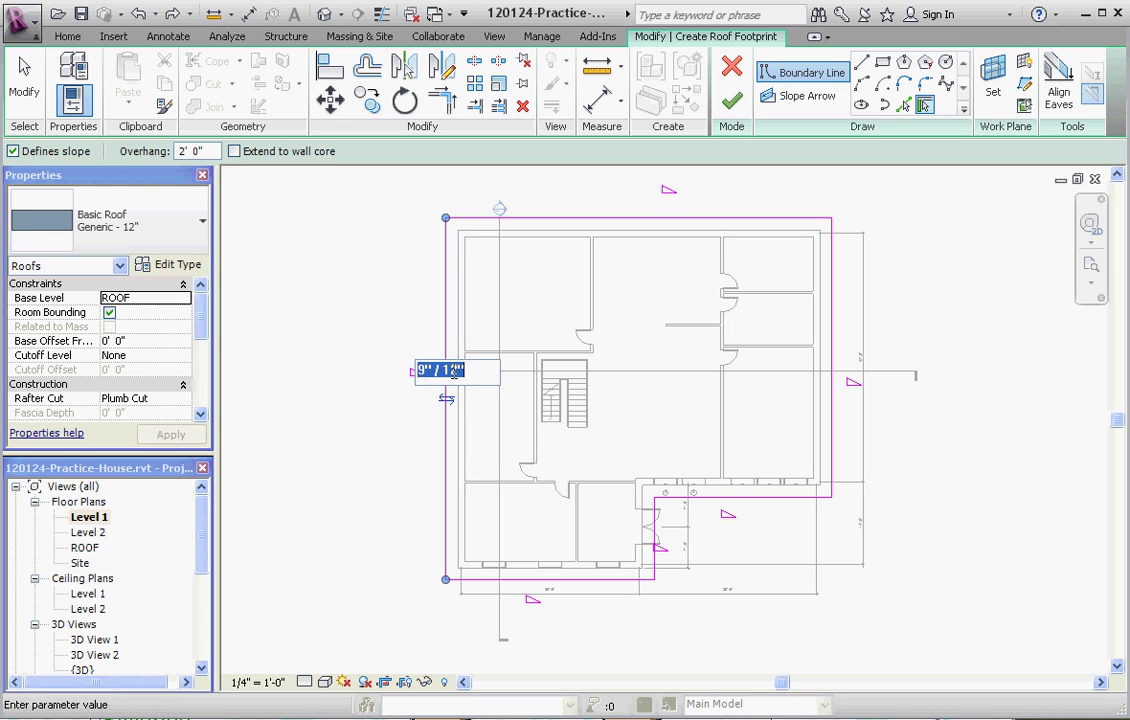
click(401, 430)
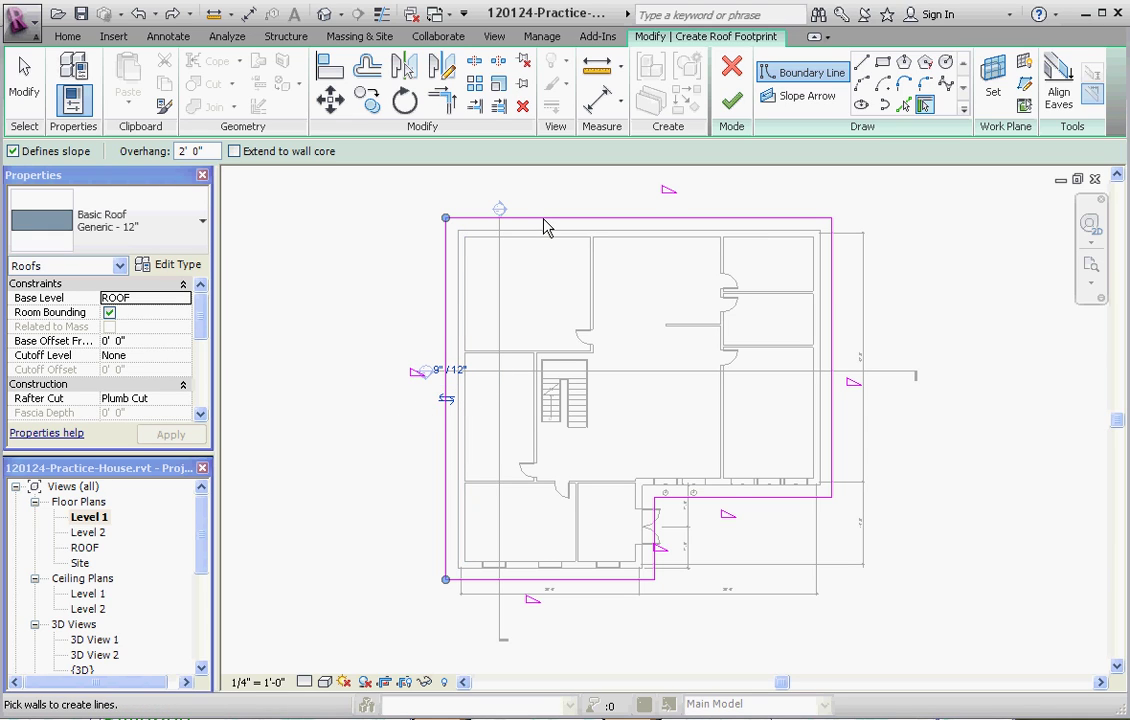
- Exit the boundary line tool and select the top footprint edge, keeping its overhang side
key(Escape)
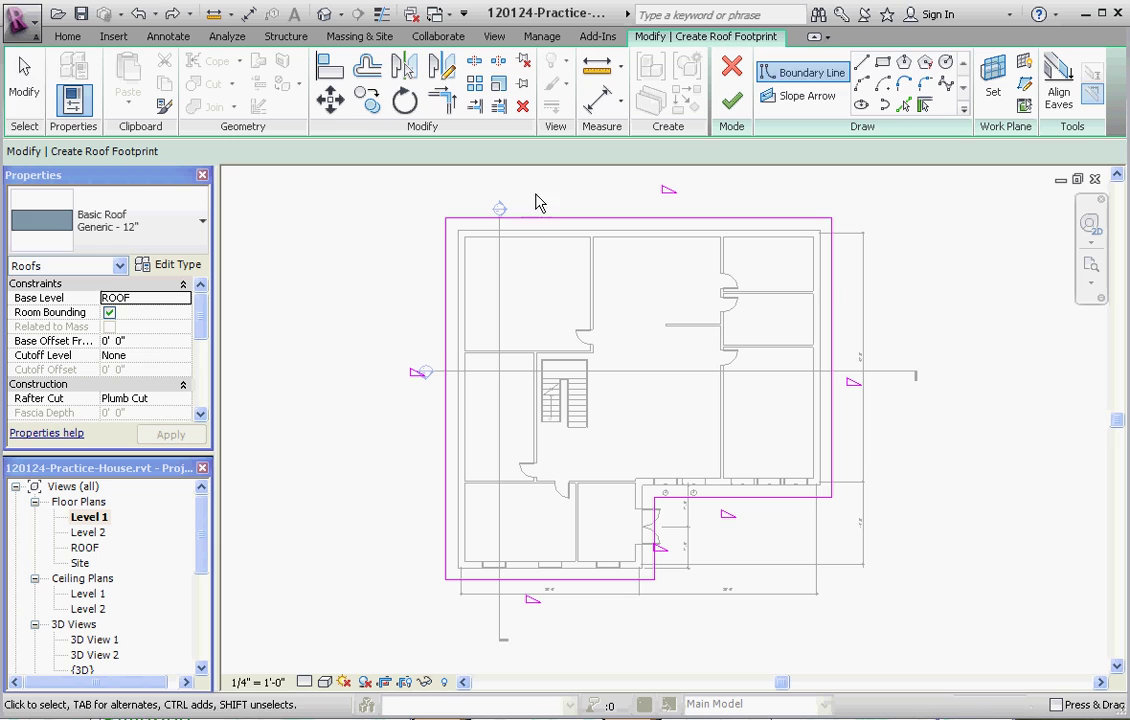
key(Escape)
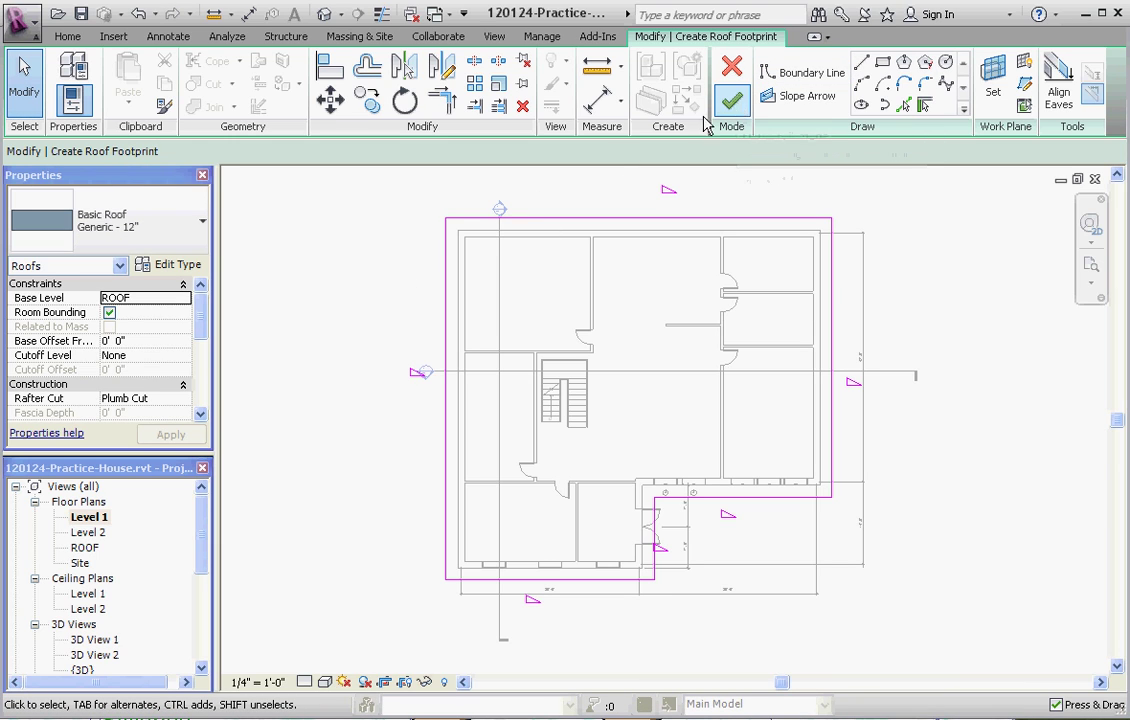
click(572, 222)
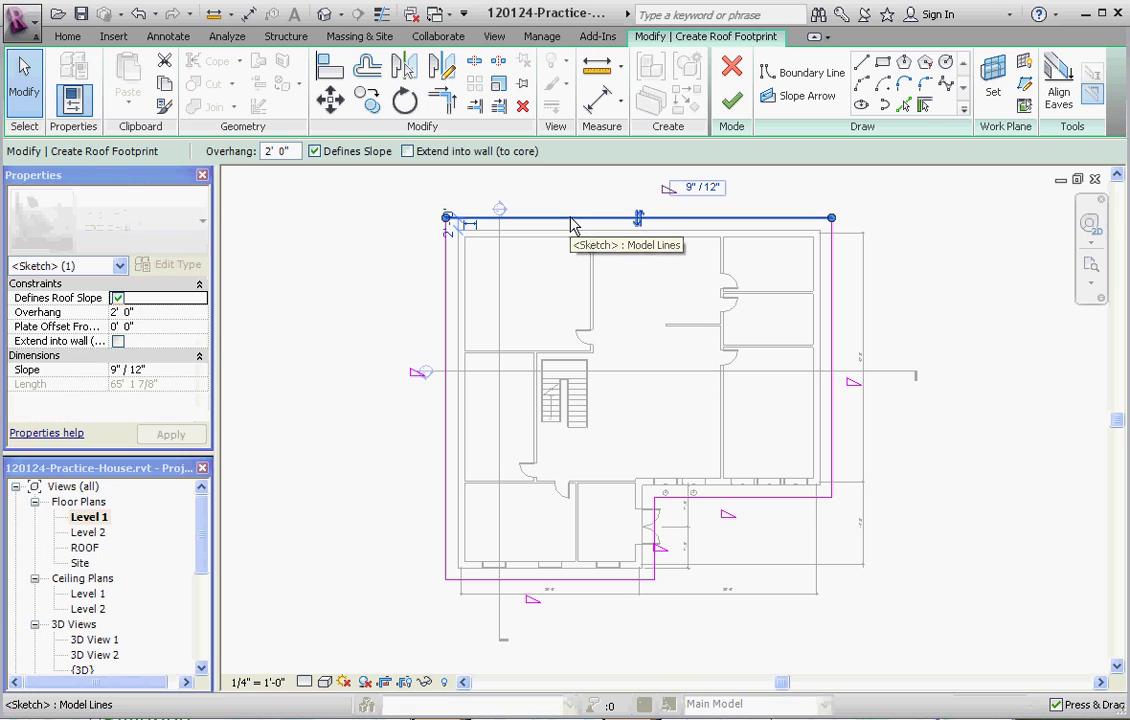
scroll(667, 315, down, 1)
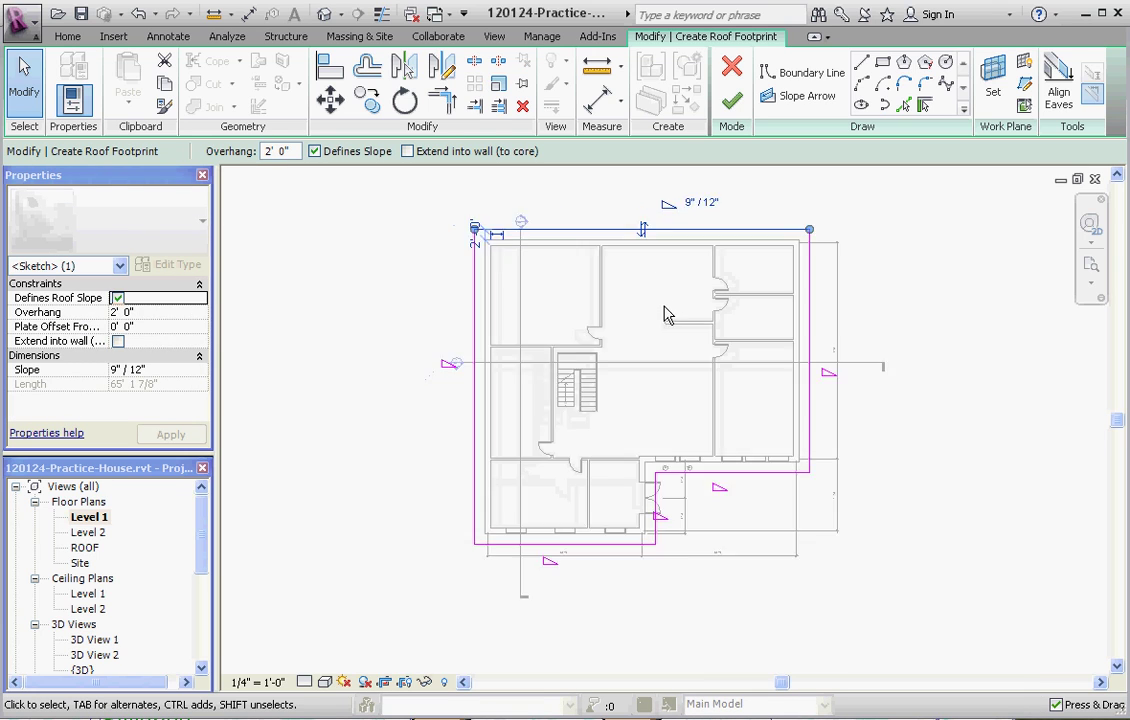
scroll(680, 200, up, 2)
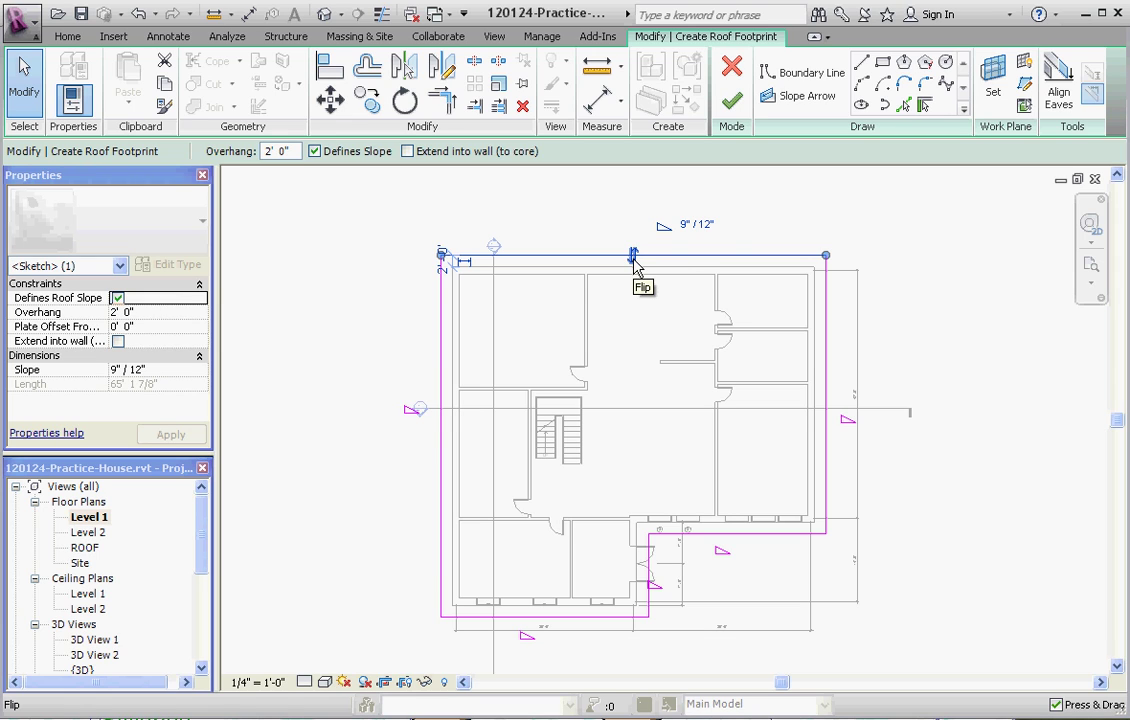
click(633, 258)
click(633, 258)
- Replace the top edge's 9"/12" slope value with 5"/12"
scroll(638, 262, up, 1)
scroll(638, 262, up, 1)
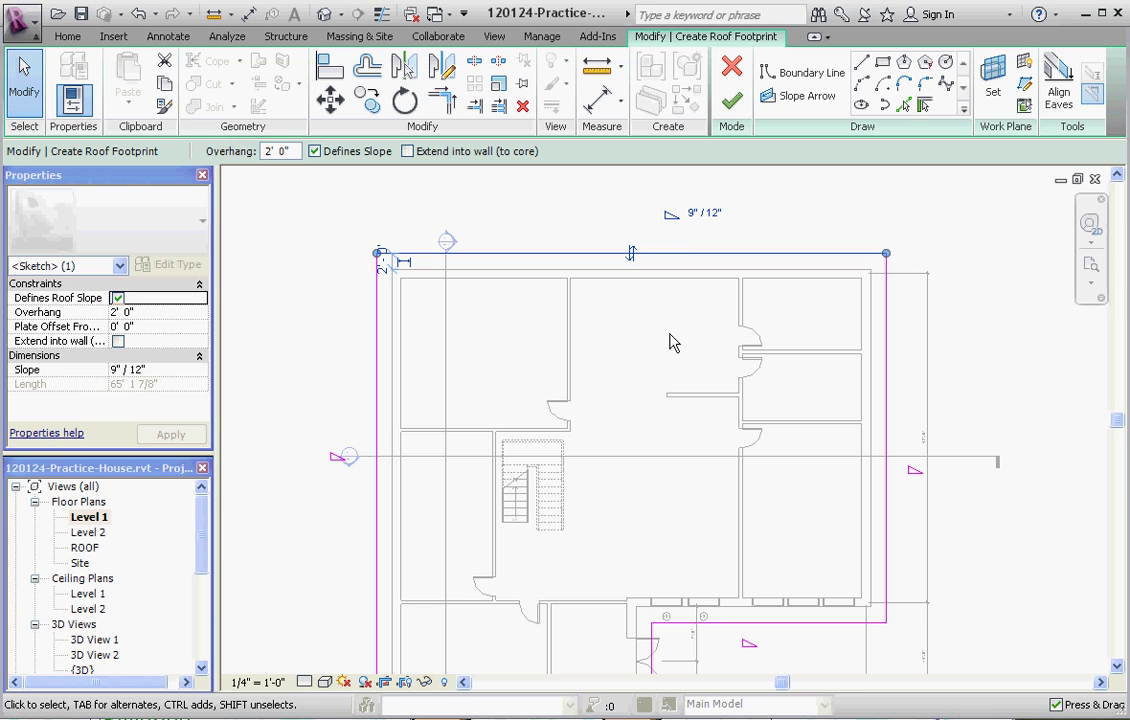
click(690, 219)
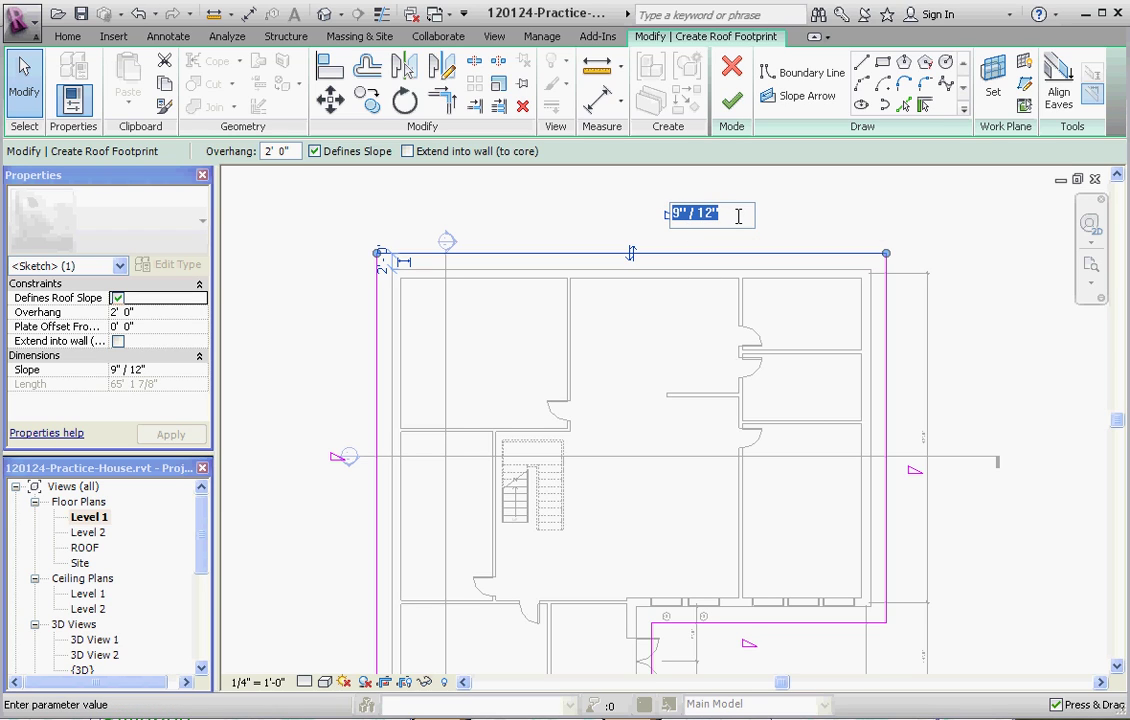
click(672, 213)
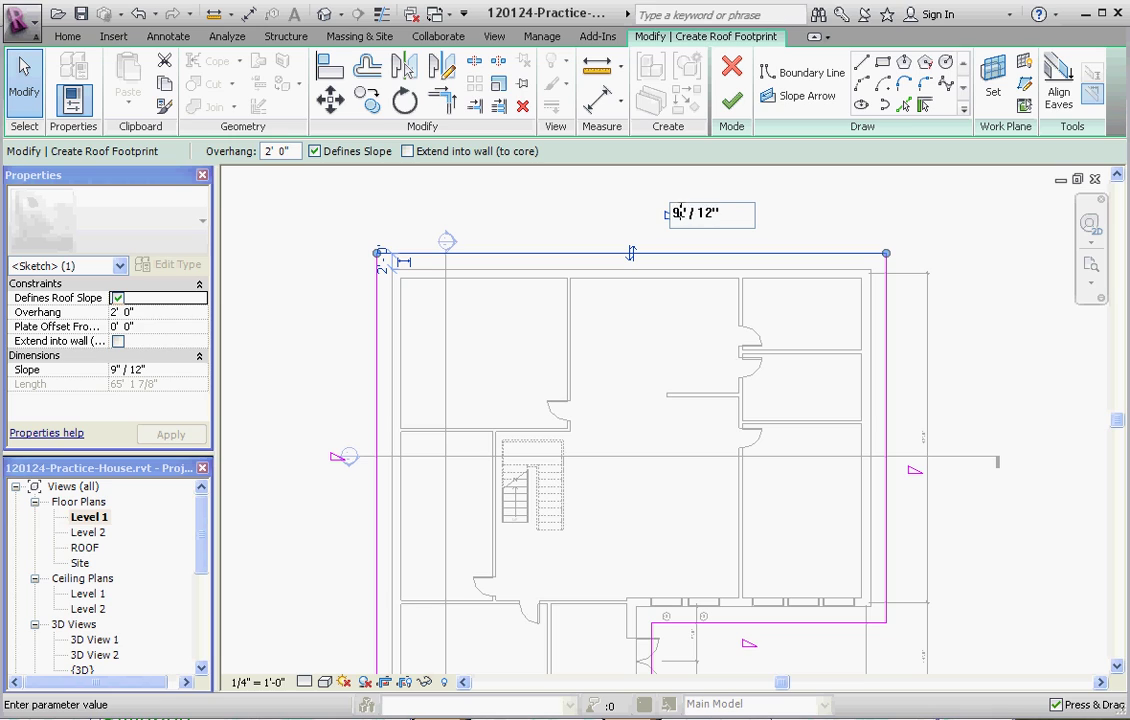
key(Delete)
text(5)
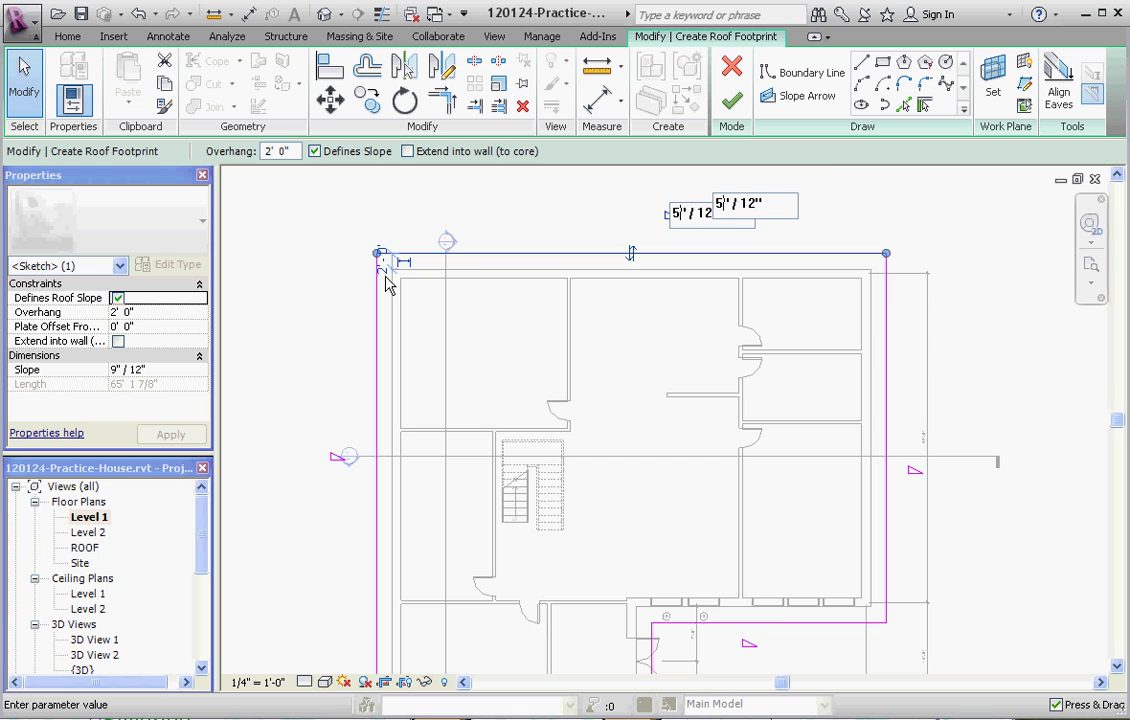
- Commit the 5"/12" slope on the top footprint edge
scroll(389, 285, up, 3)
scroll(389, 285, down, 1)
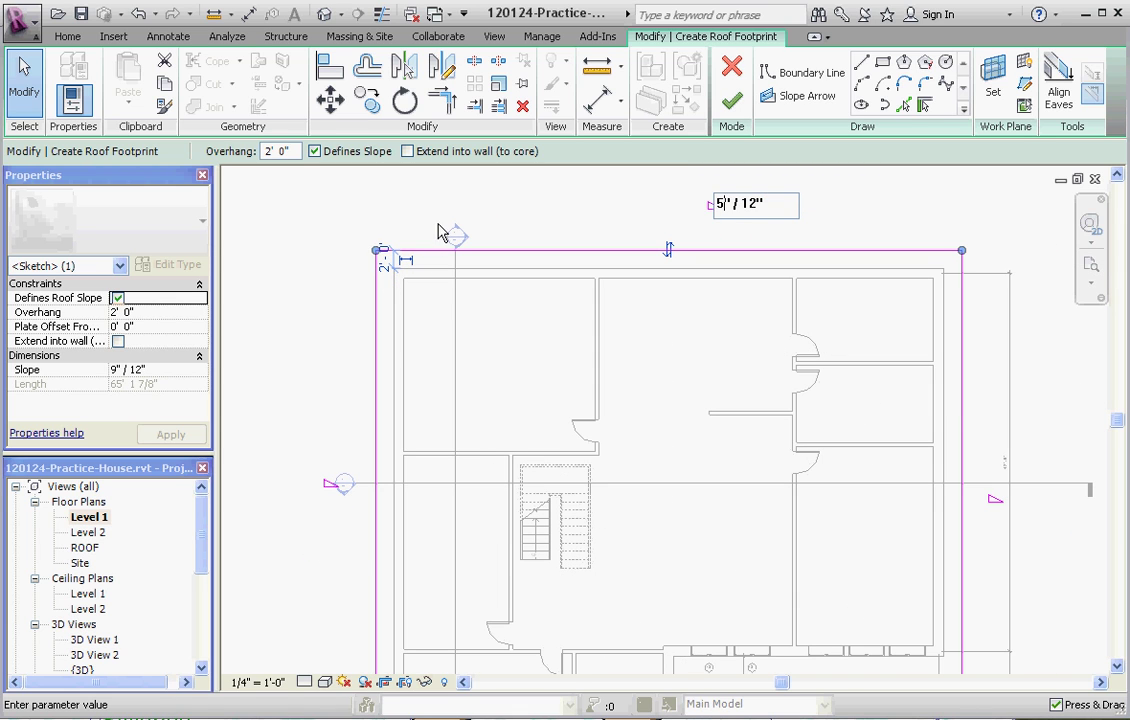
key(Return)
- Set the right footprint edge's slope to 5"/12"
scroll(388, 262, down, 2)
scroll(385, 258, up, 3)
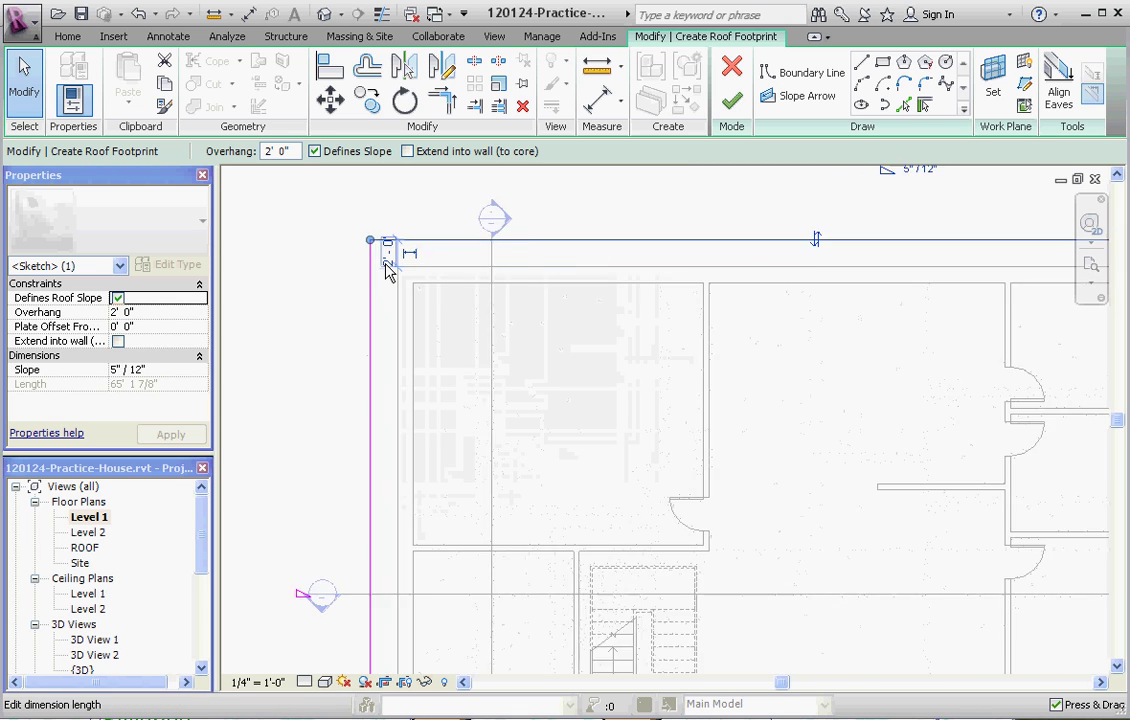
scroll(388, 257, up, 3)
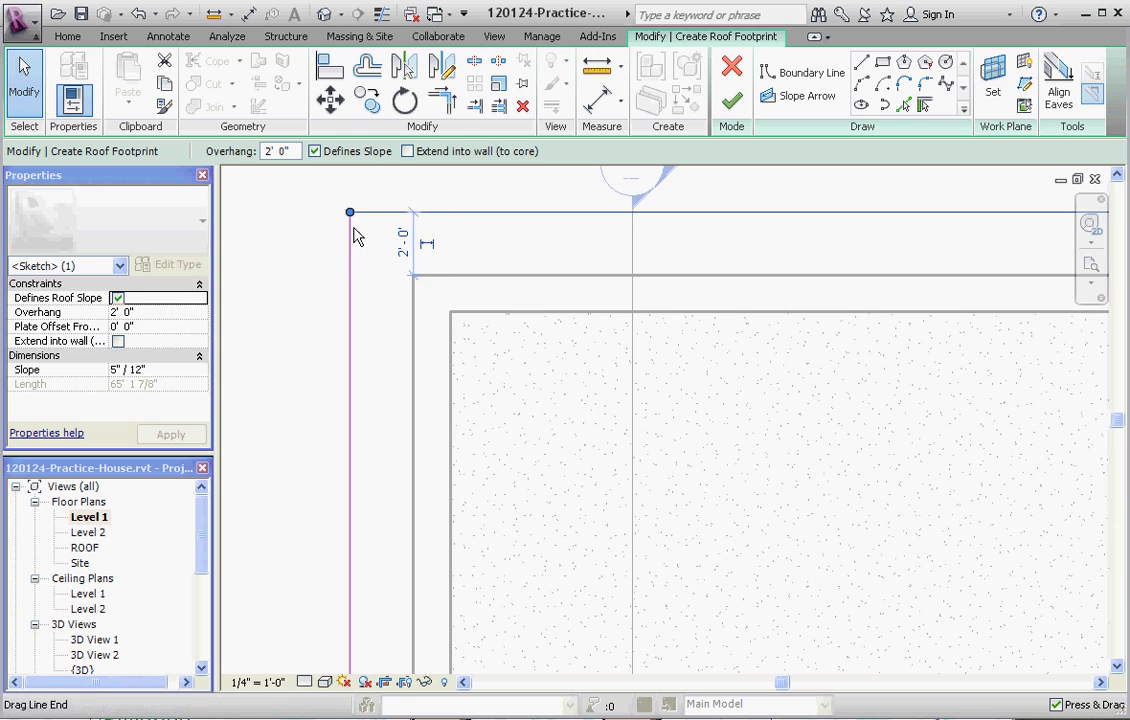
scroll(328, 312, down, 3)
scroll(330, 310, down, 2)
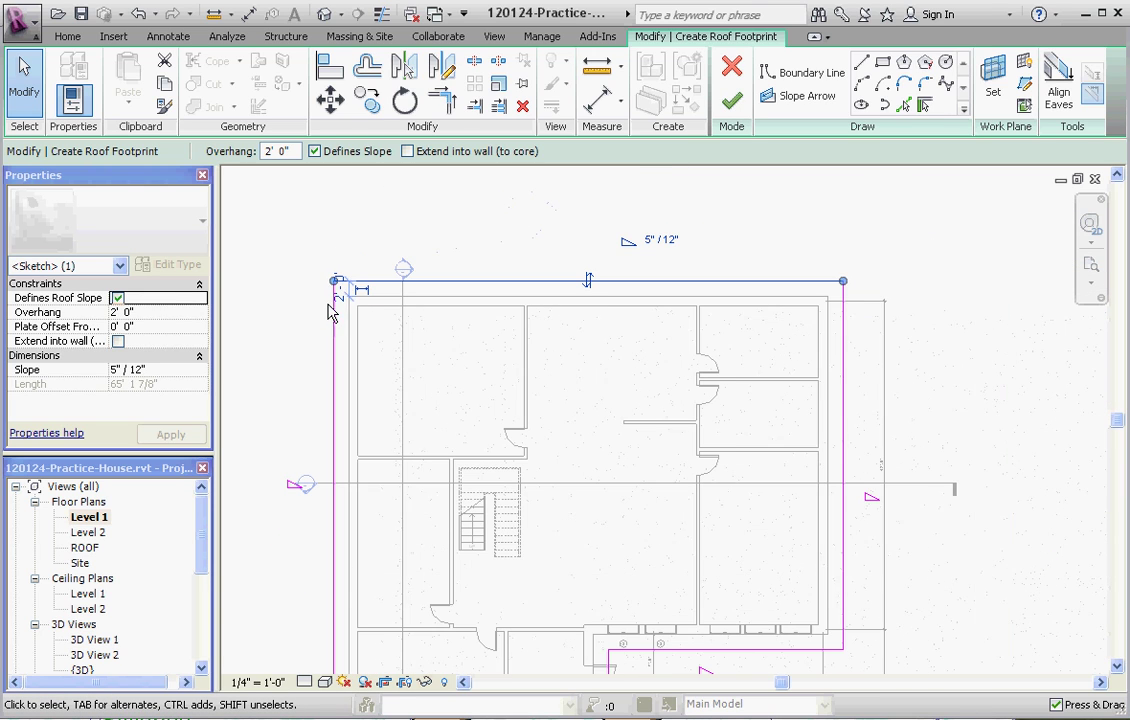
scroll(505, 212, down, 1)
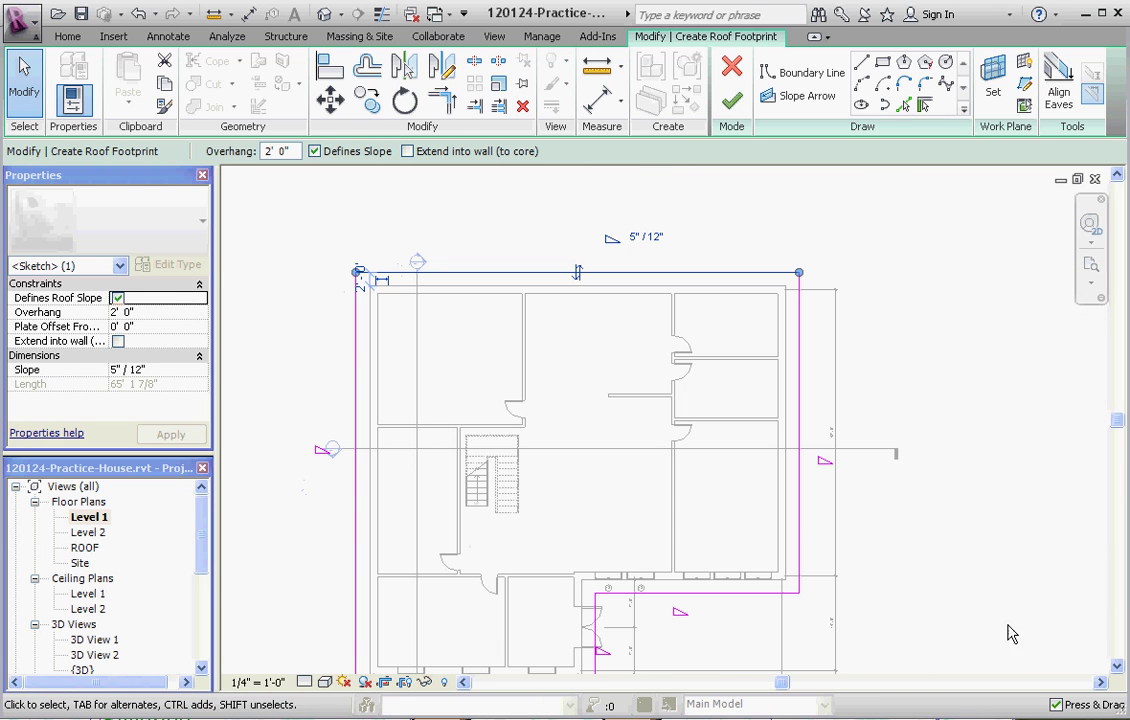
click(800, 517)
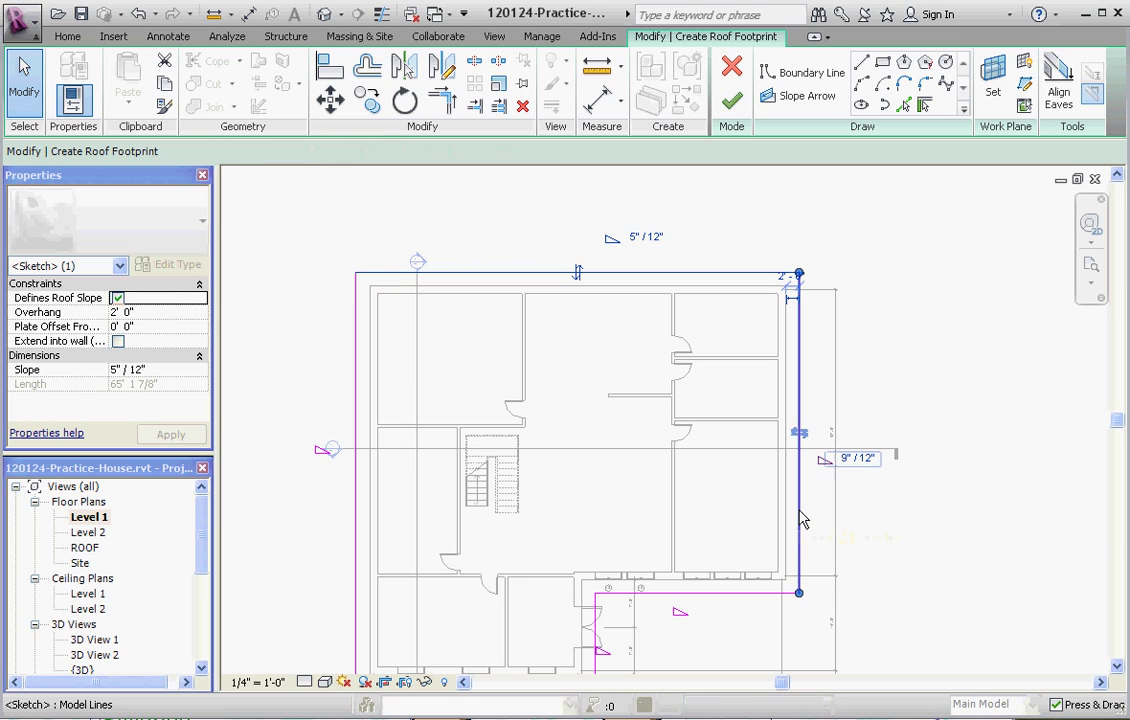
click(860, 461)
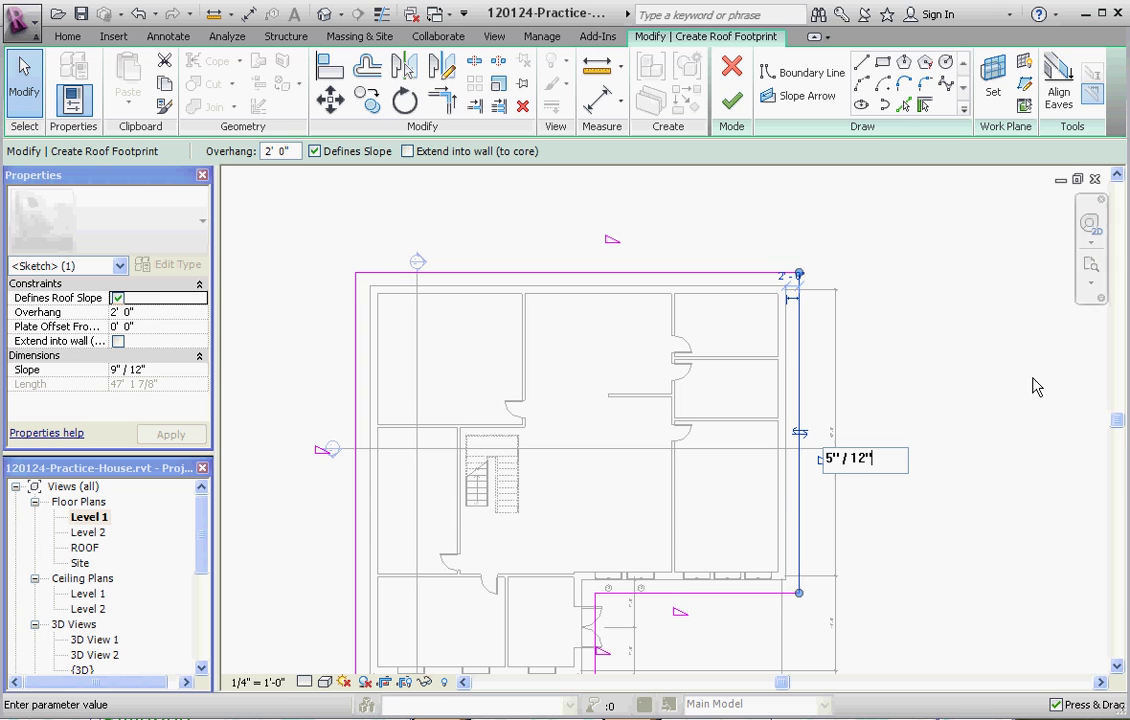
text(5)
key(Return)
scroll(779, 611, up, 3)
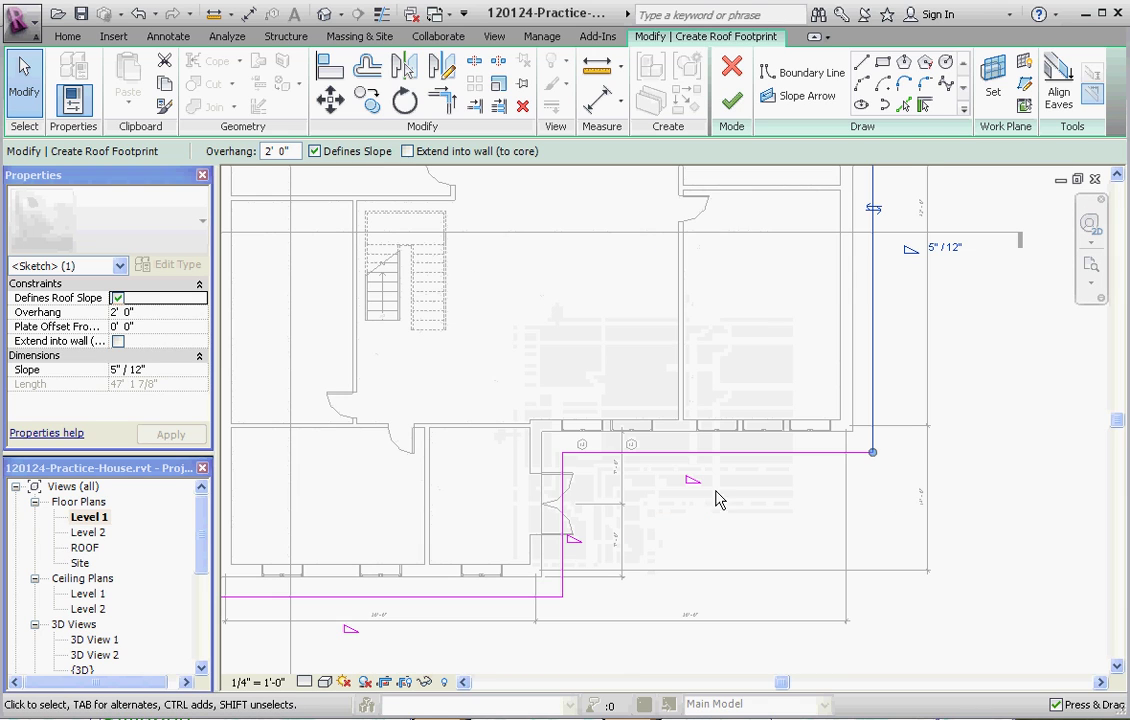
- Set the lower horizontal footprint edge's slope to 5"/12"
click(697, 455)
key(ctrl+z)
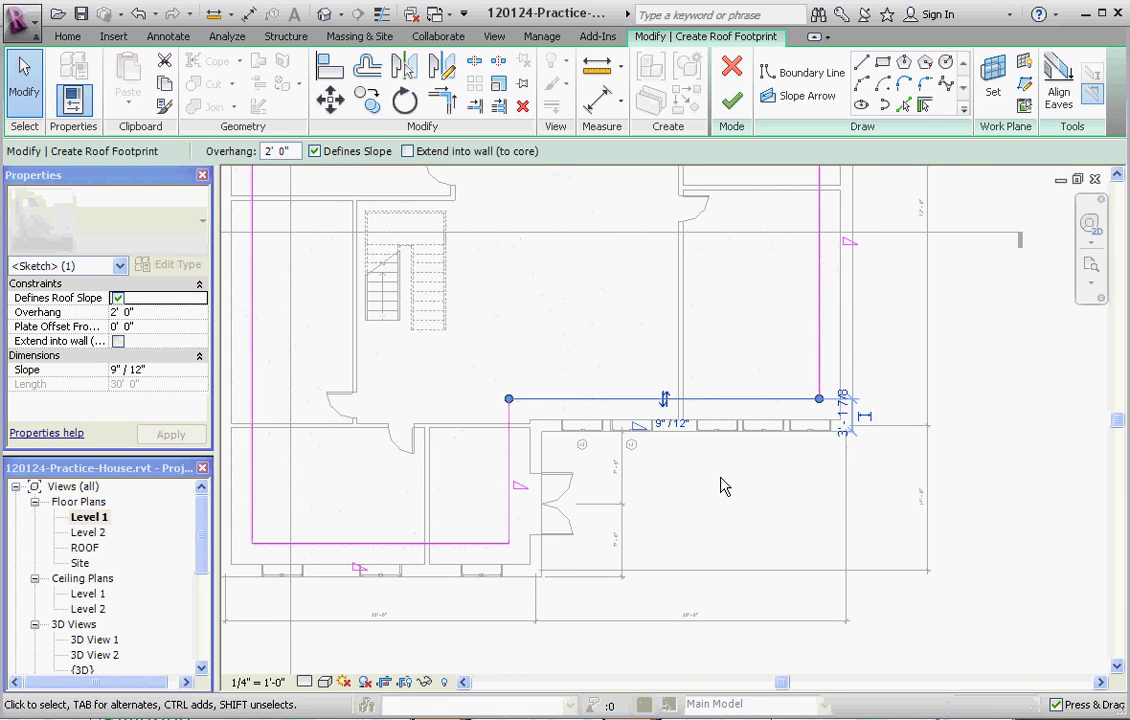
key(ctrl+y)
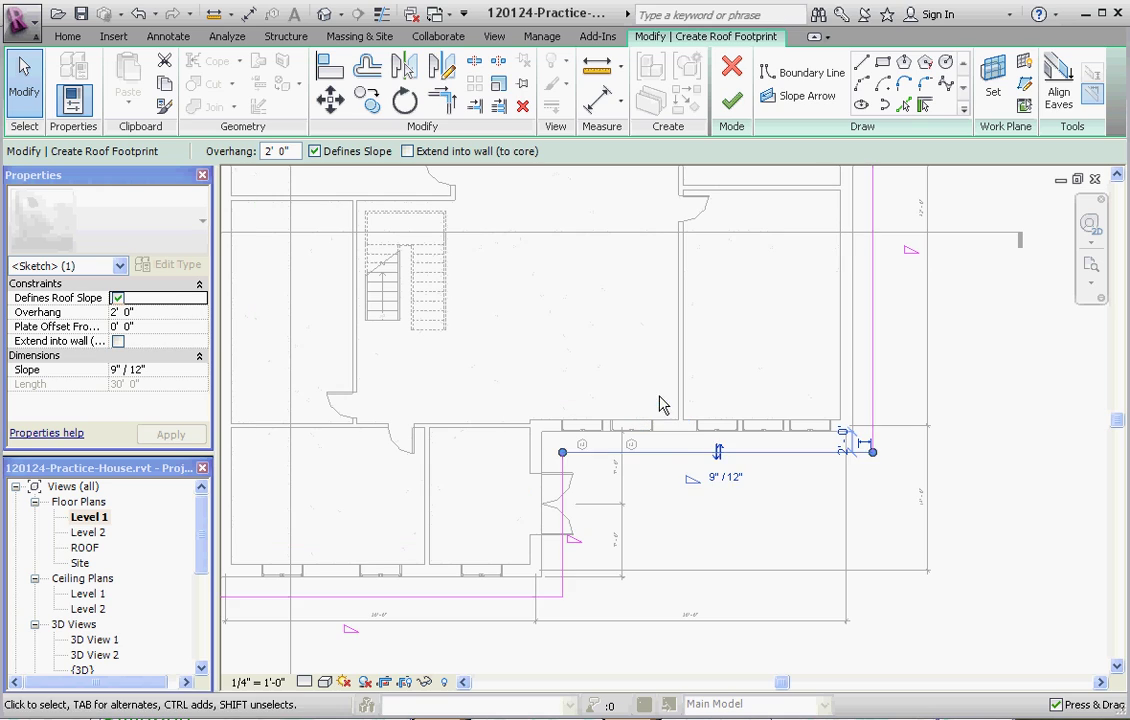
click(735, 478)
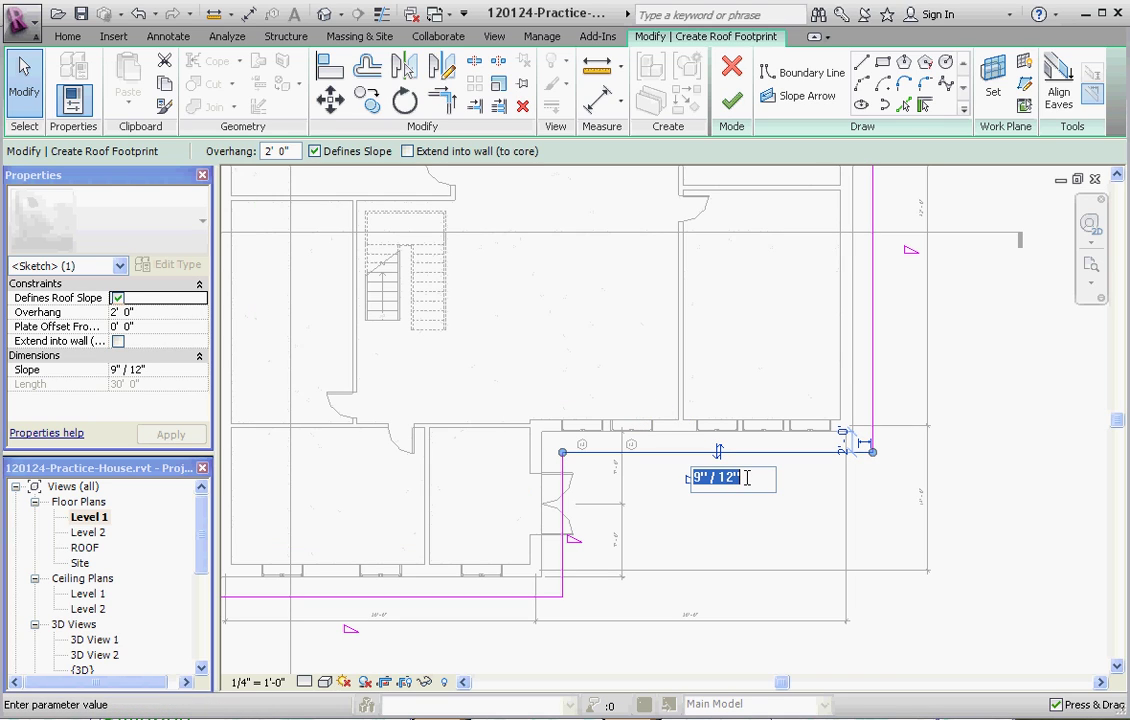
text(5" / 12")
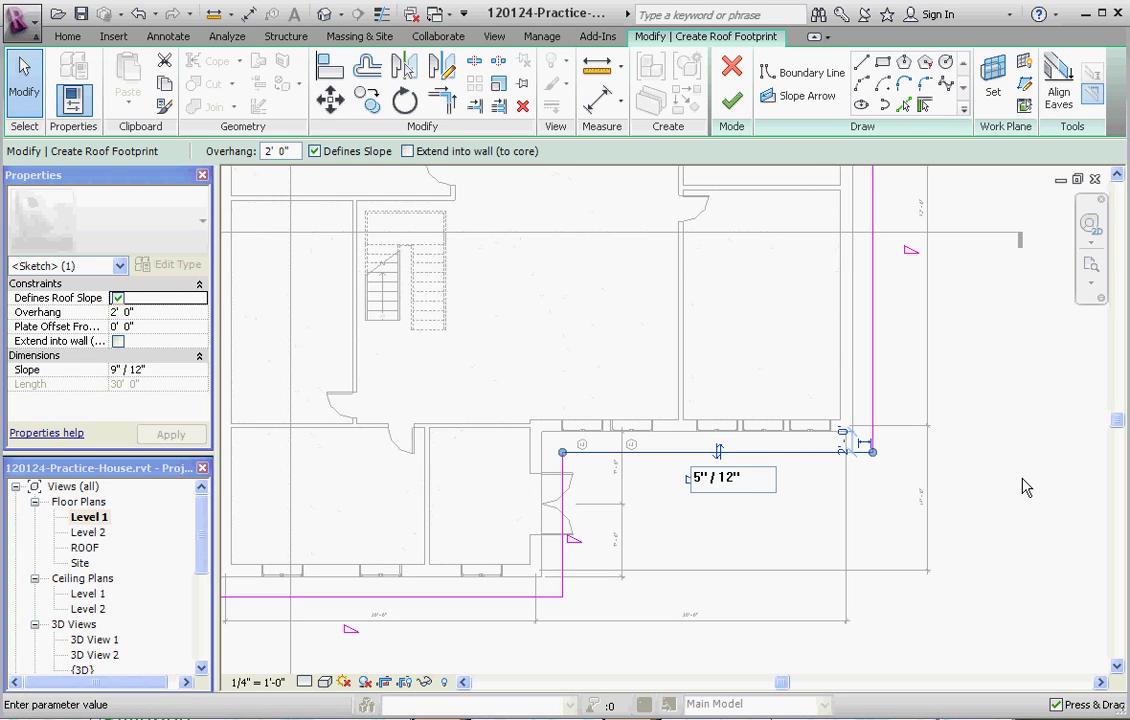
key(Return)
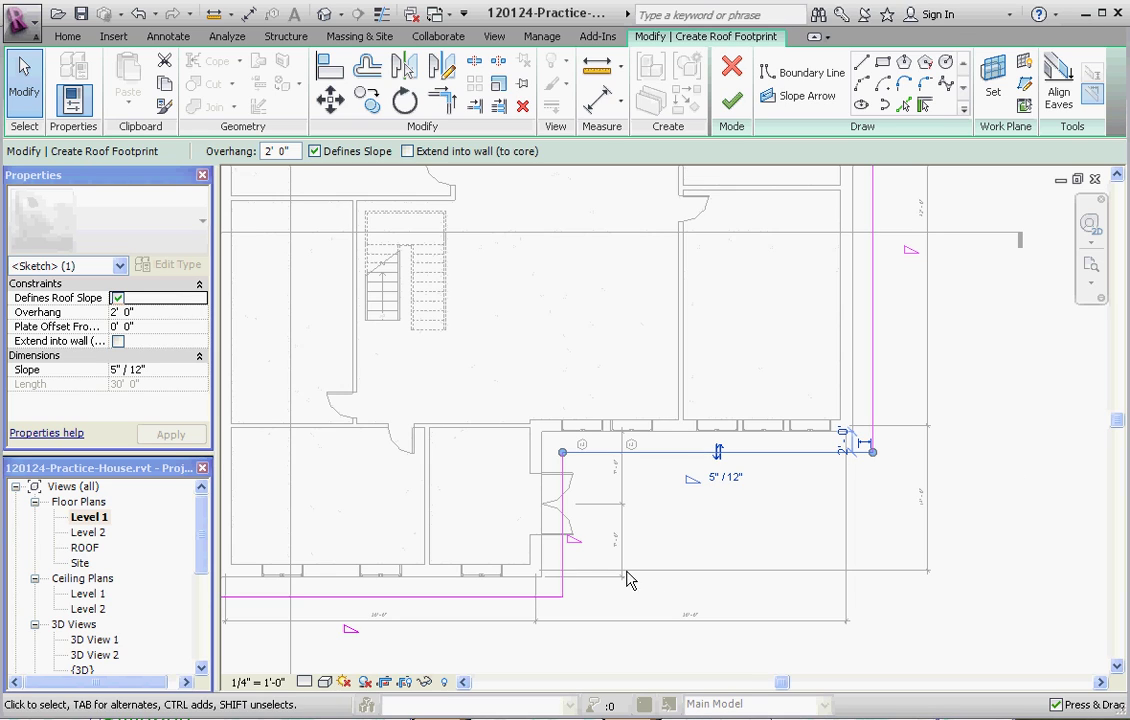
- Give the vertical edge at the footprint notch a 5"/12" slope in Properties
click(562, 575)
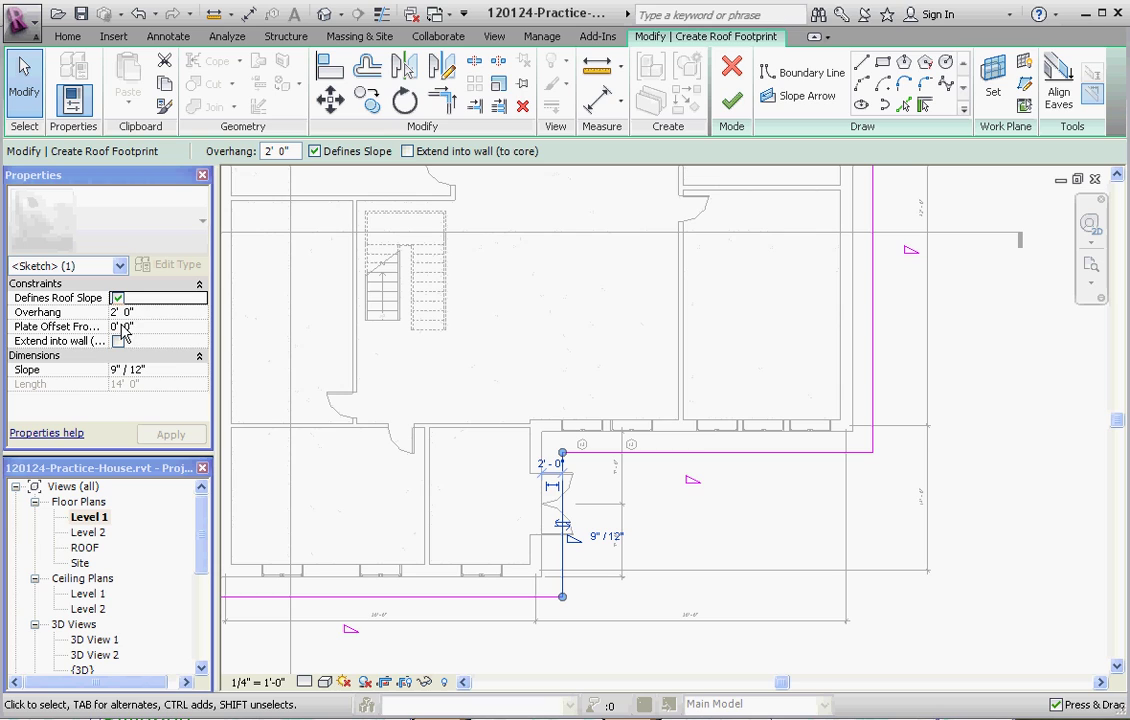
click(156, 371)
text(5" / 12")
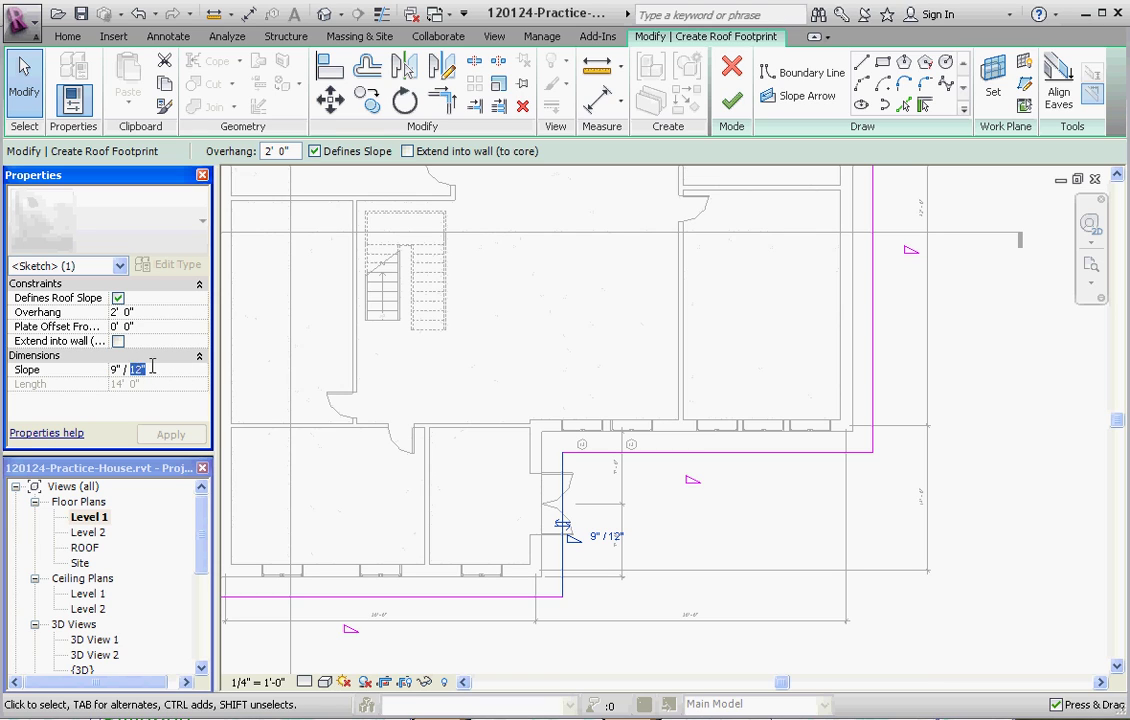
click(166, 434)
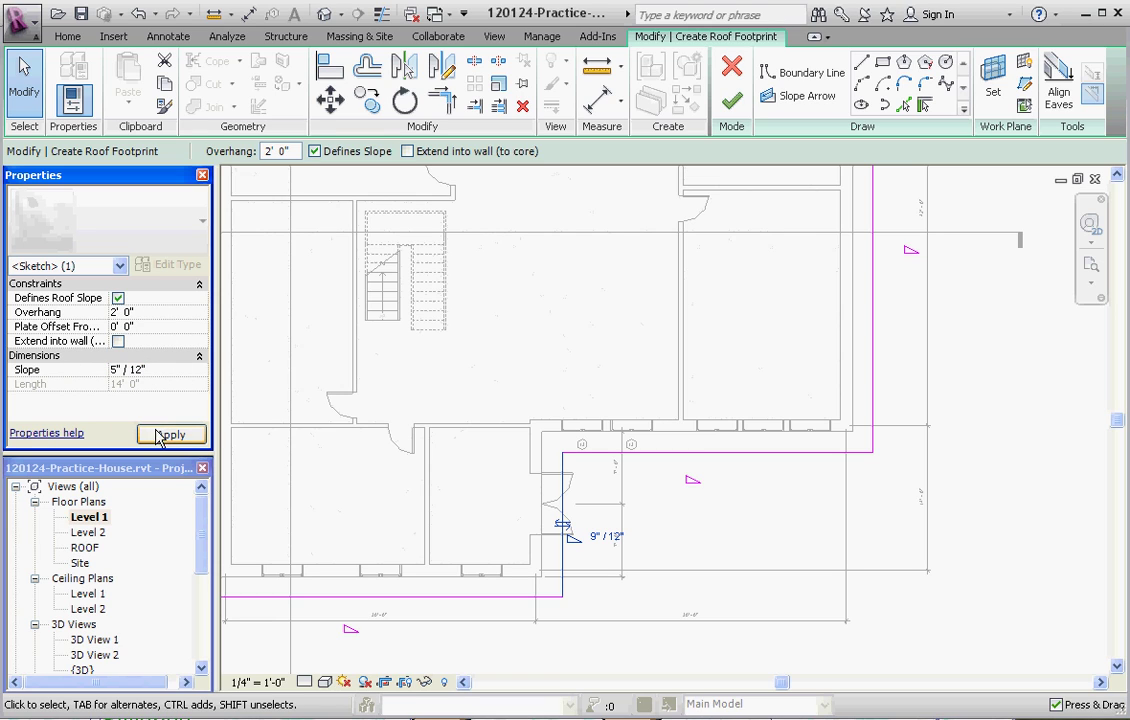
- Change the bottom sketch line's slope from 9"/12" to 5"/12" in Properties
click(470, 598)
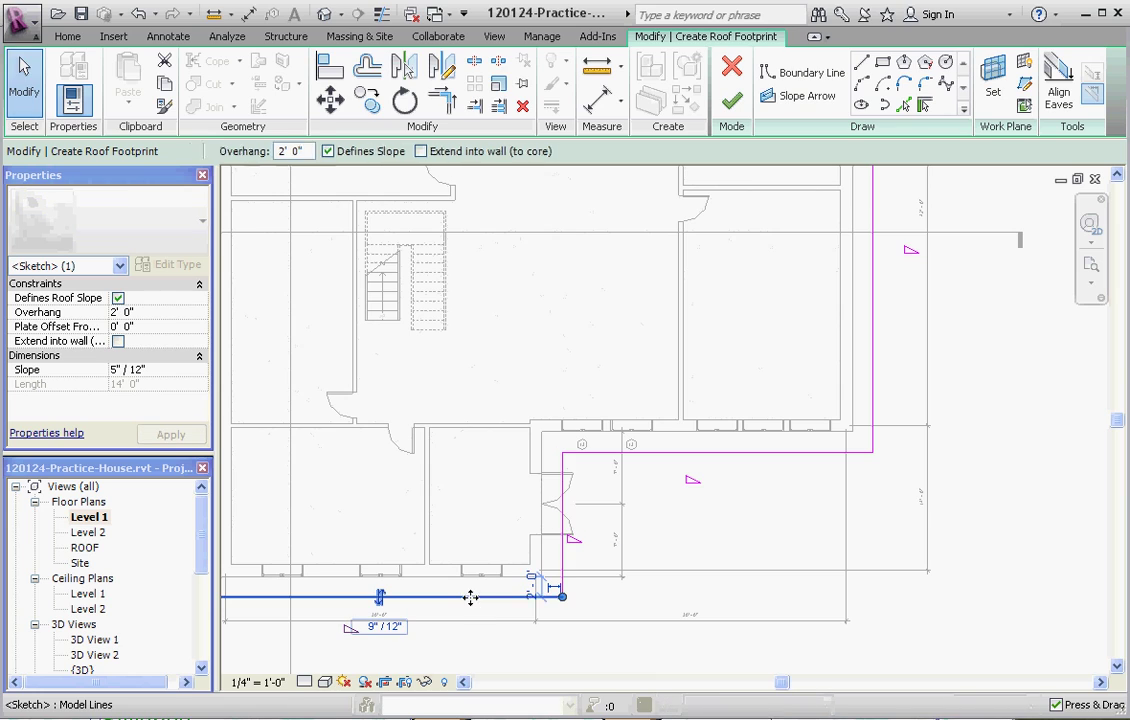
click(163, 369)
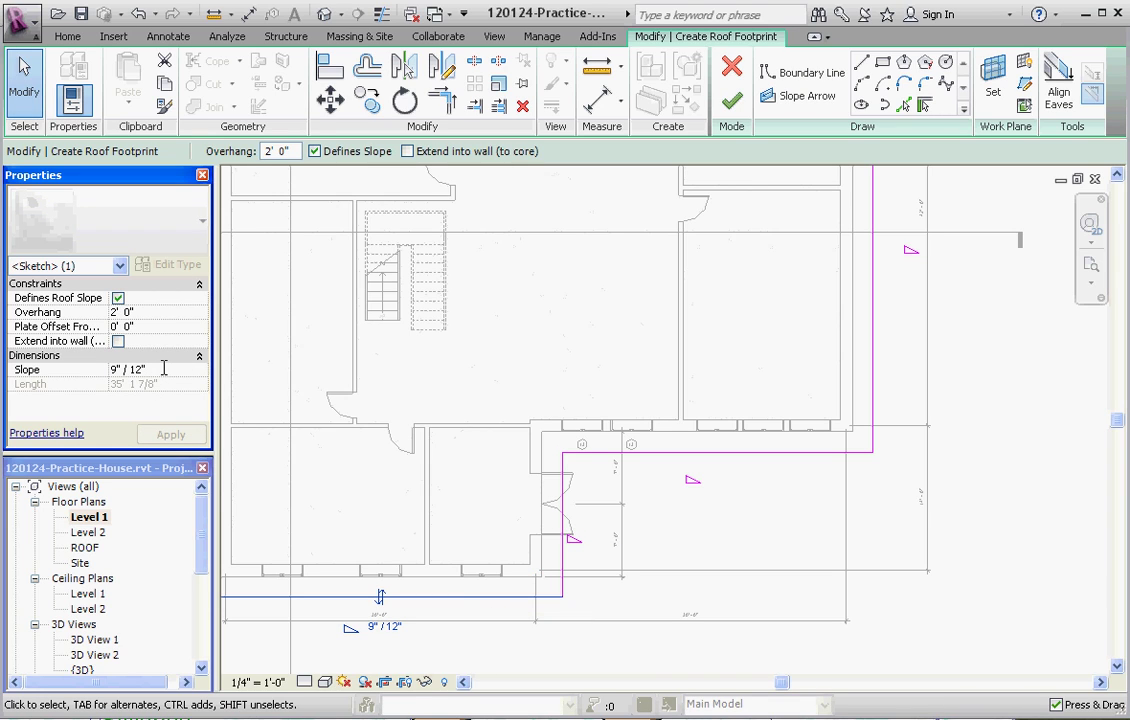
key(BackSpace)
text(5)
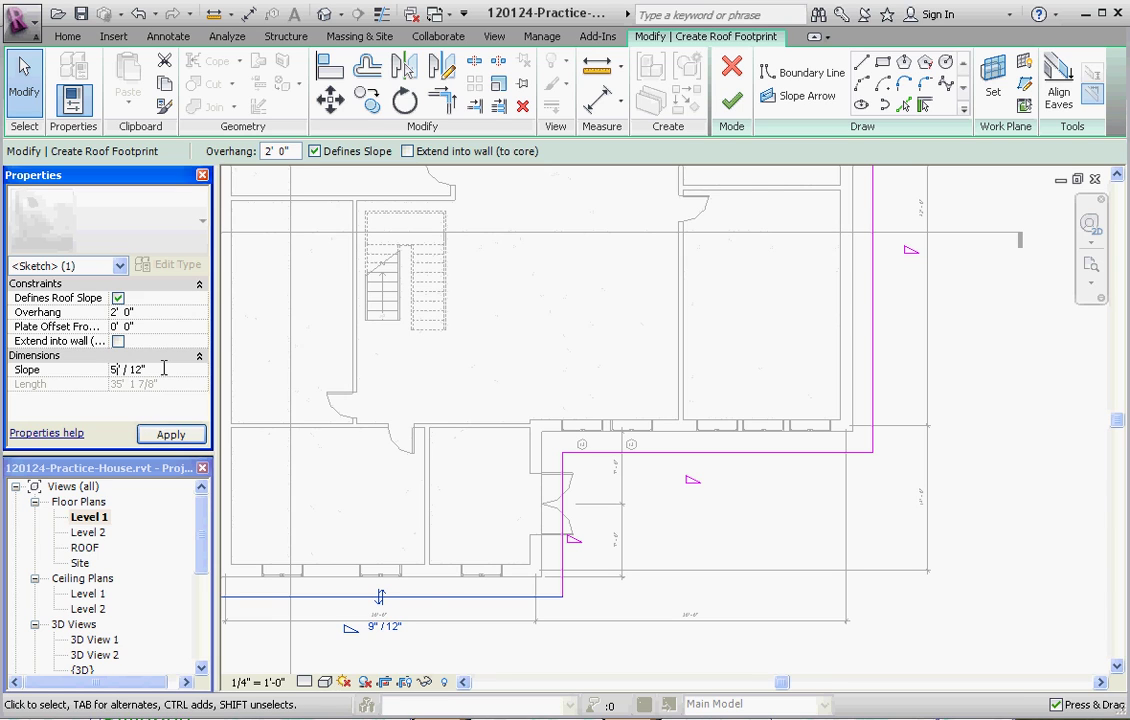
click(171, 434)
- Set the left sketch line's slope to 5"/12" so every edge shares that pitch
scroll(847, 512, down, 2)
scroll(847, 512, down, 3)
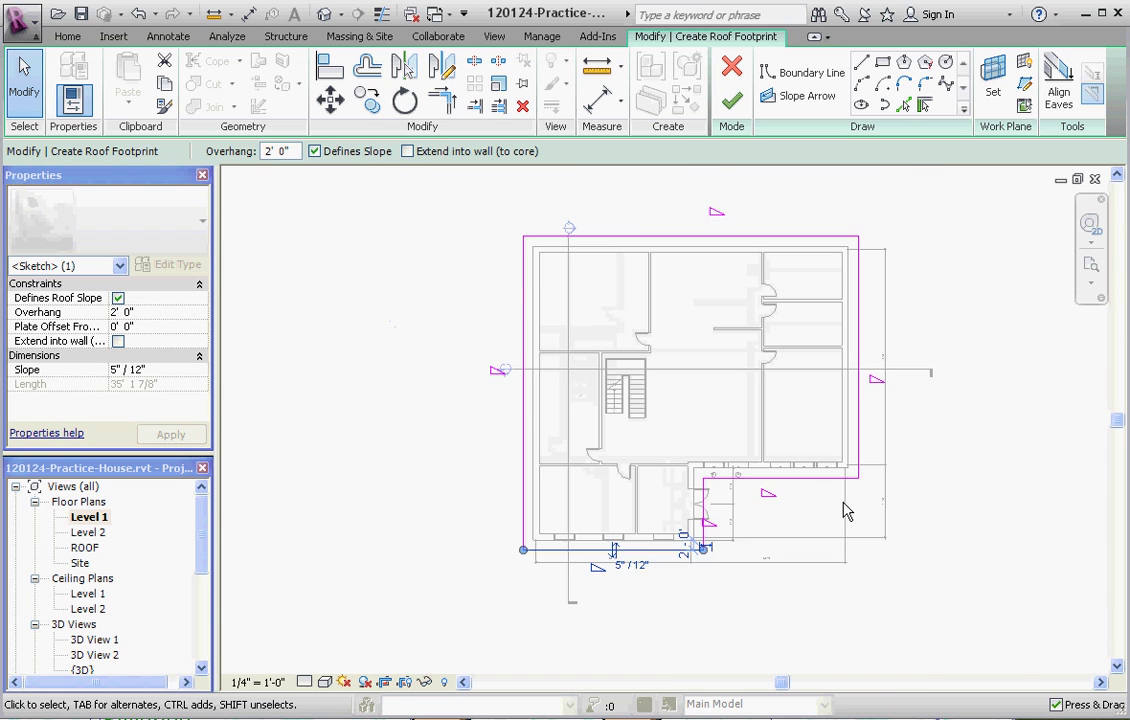
scroll(482, 421, up, 3)
click(464, 400)
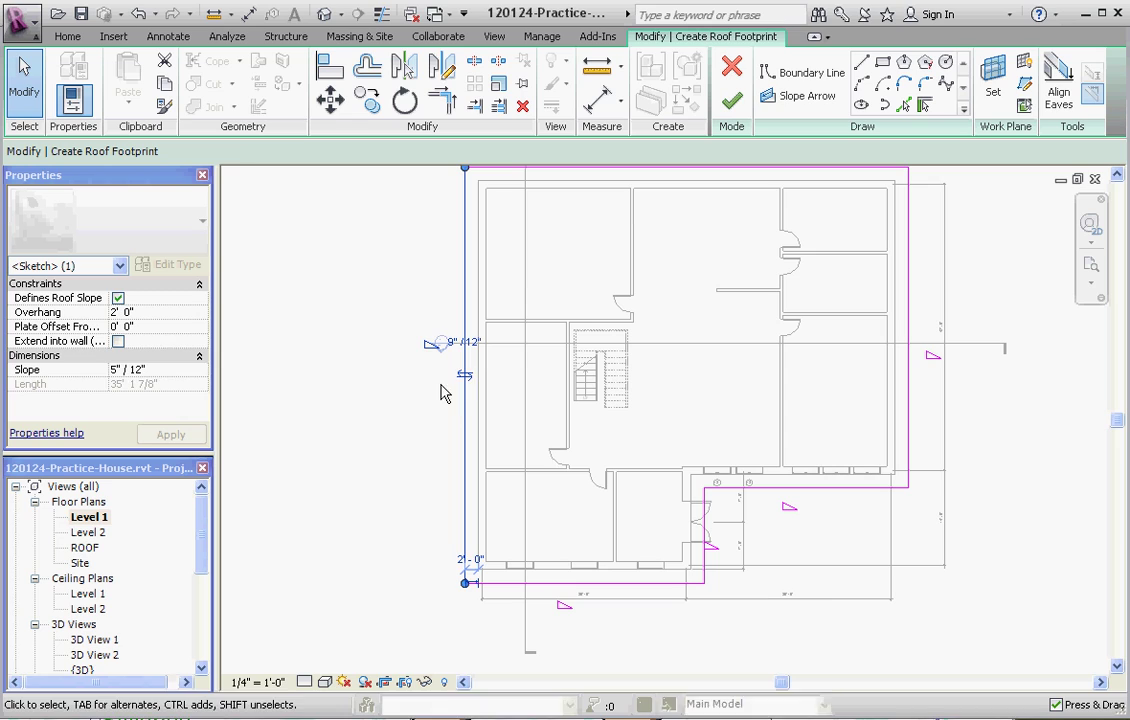
click(442, 342)
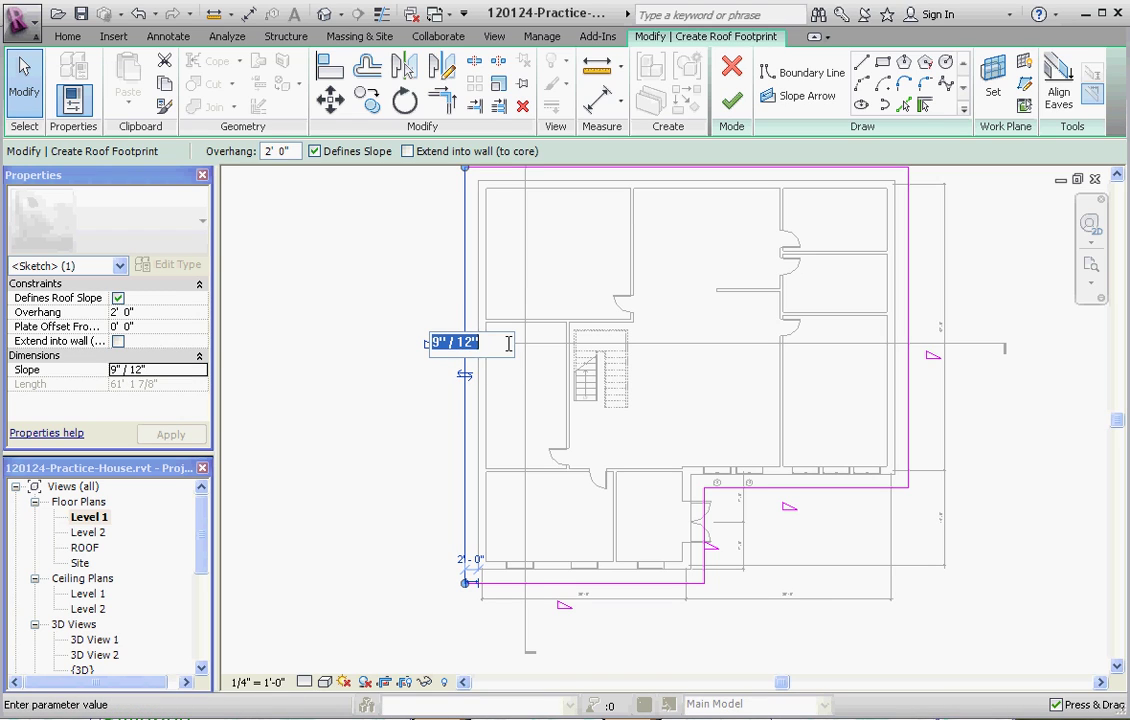
text(5" / 12")
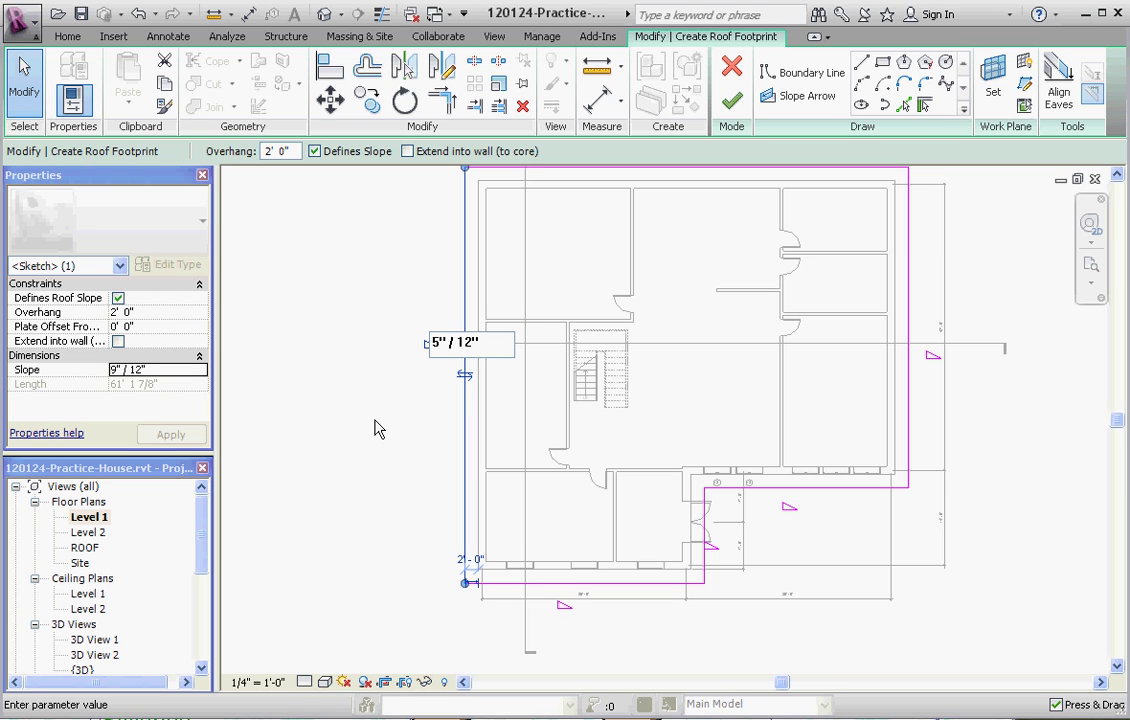
key(Return)
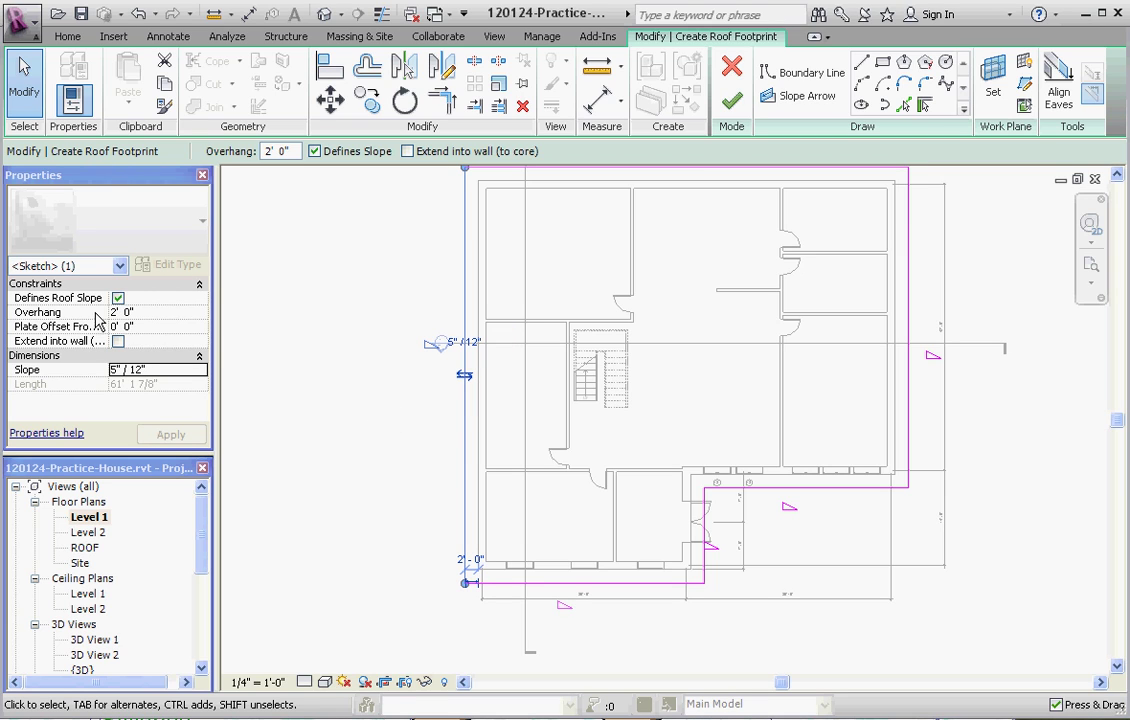
scroll(360, 530, down, 2)
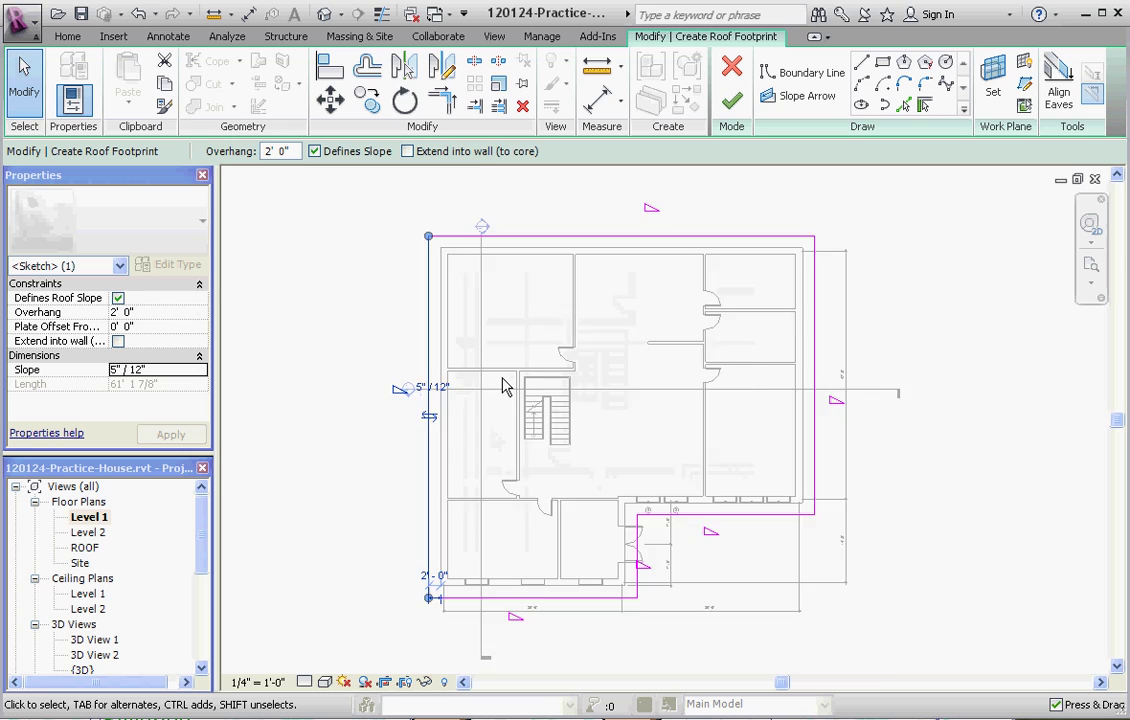
scroll(505, 388, up, 2)
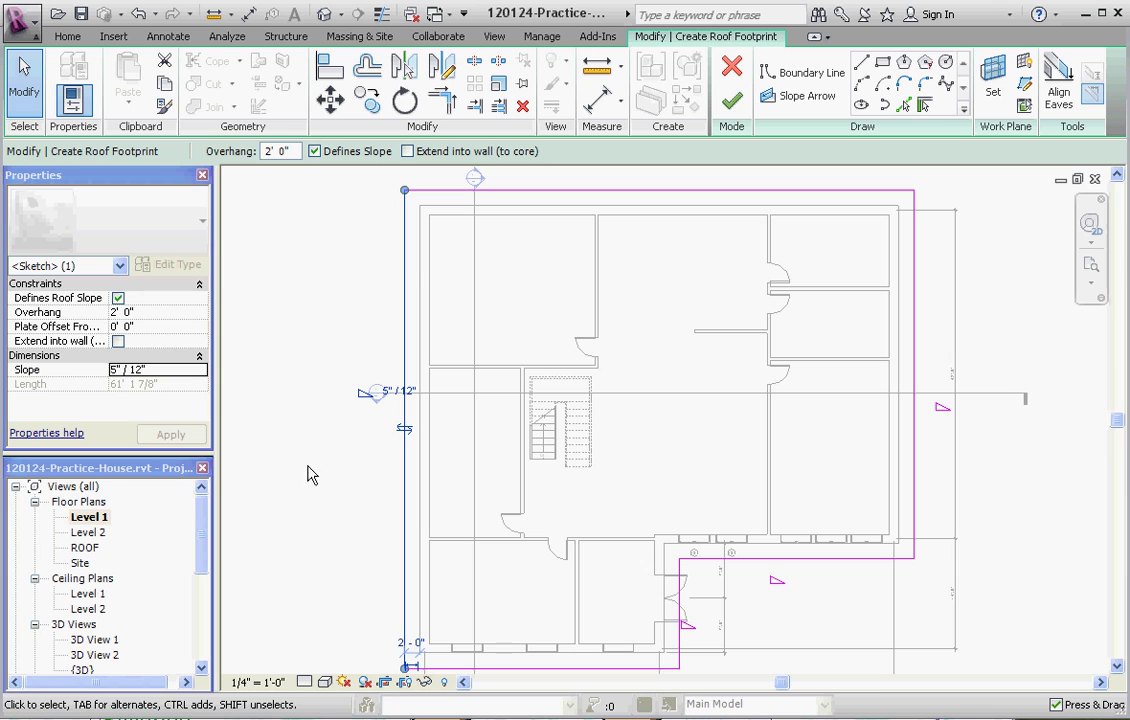
scroll(300, 440, down, 2)
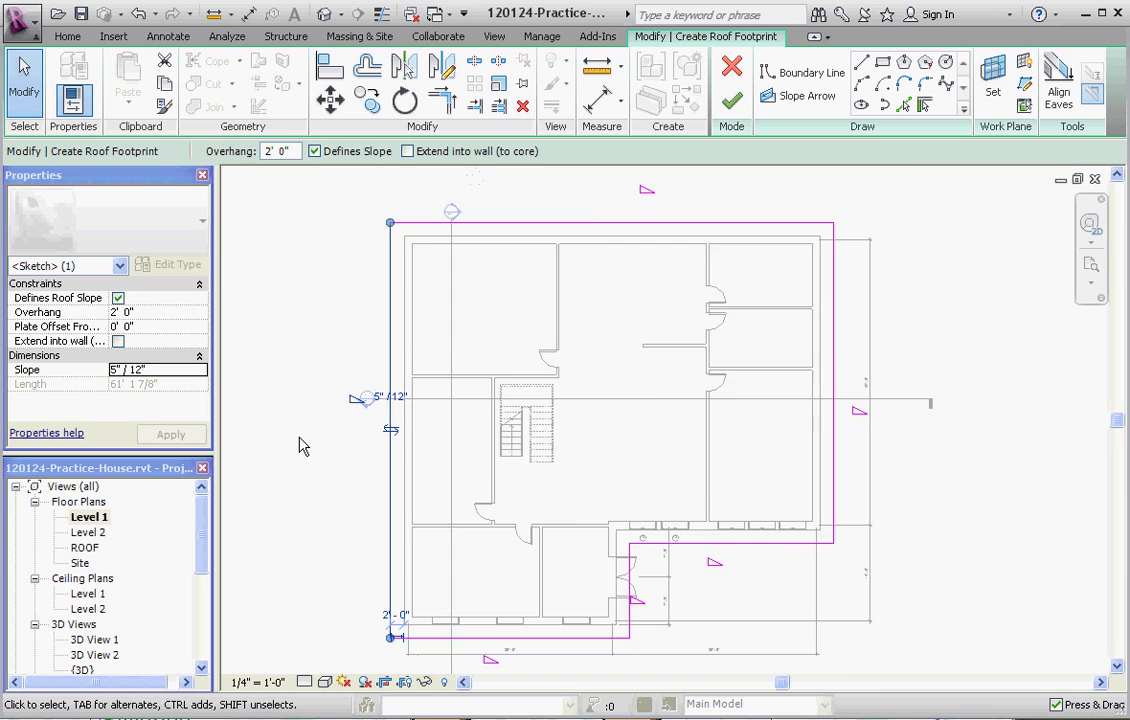
- Finish the roof sketch and view the resulting hip roof in the ROOF floor plan
click(731, 101)
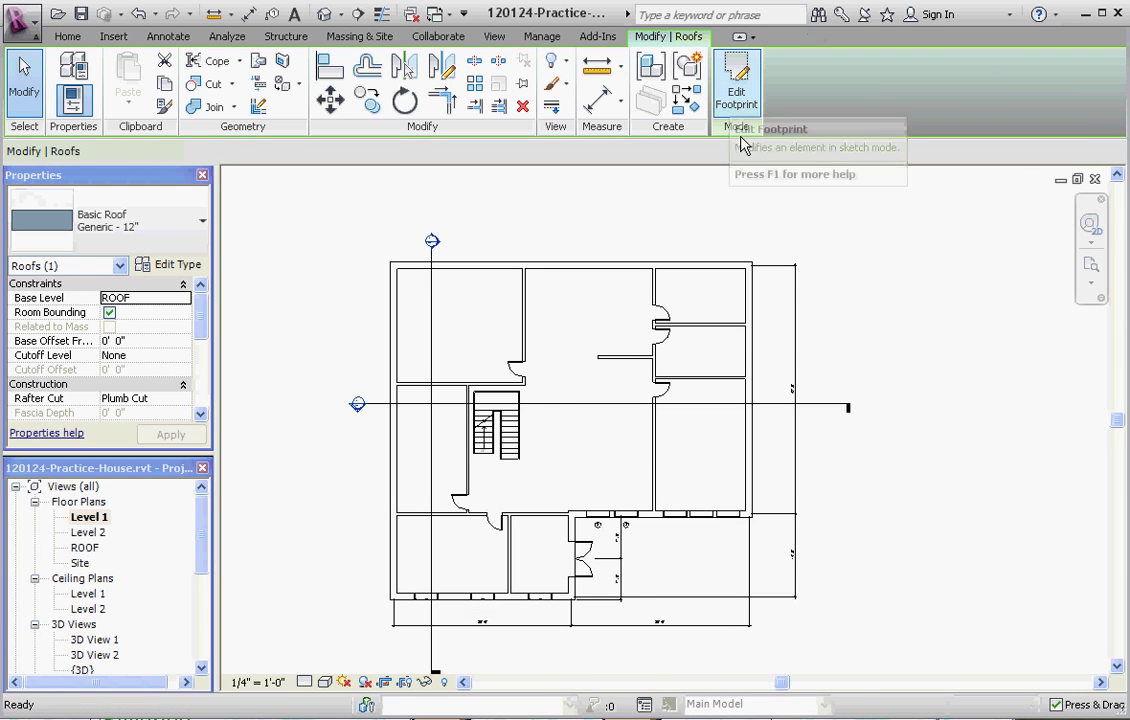
double_click(86, 548)
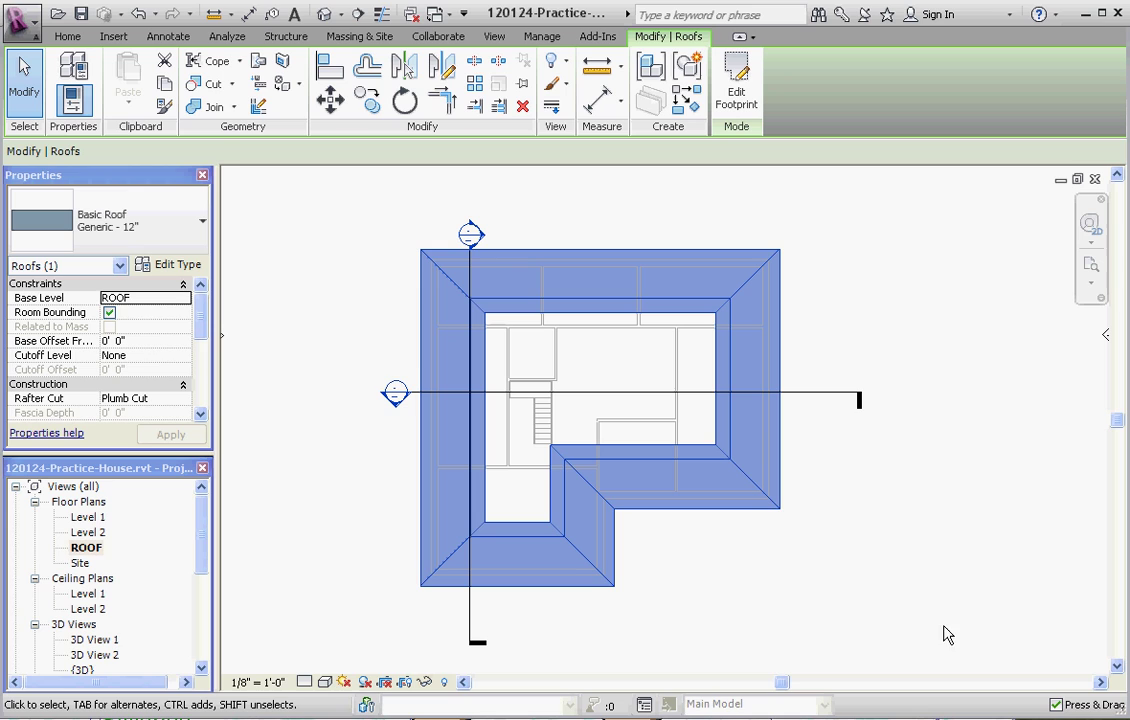
click(862, 606)
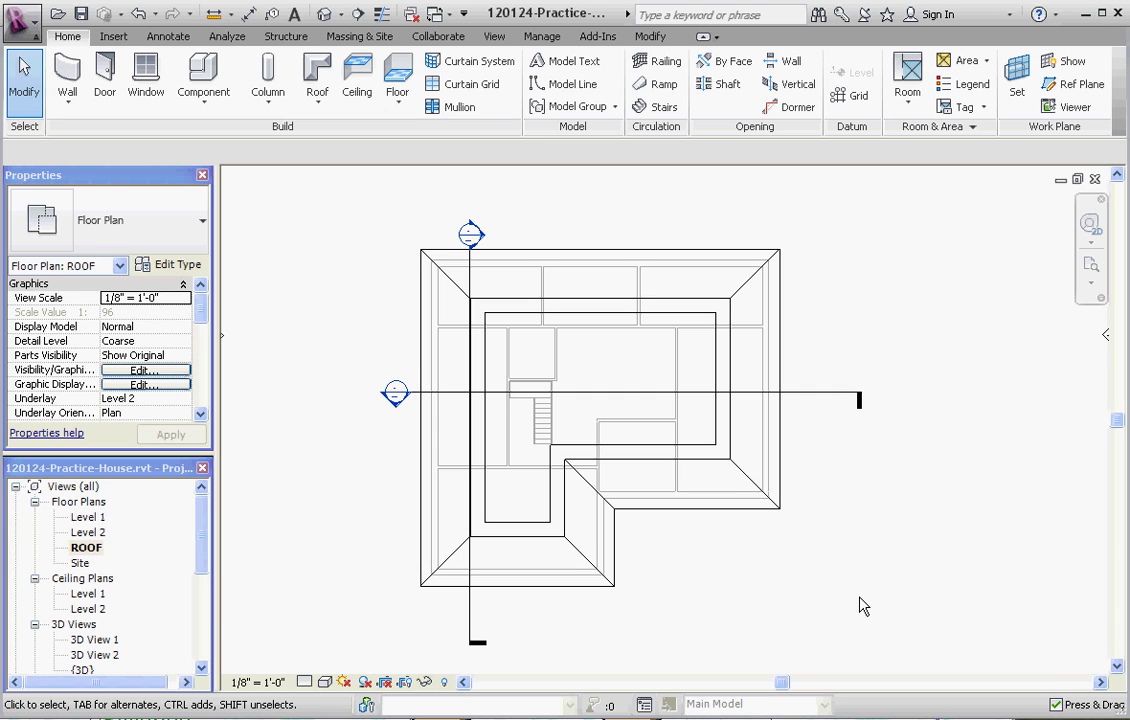
- Open the {3D} view and orbit around the house to see the hip roof
double_click(82, 670)
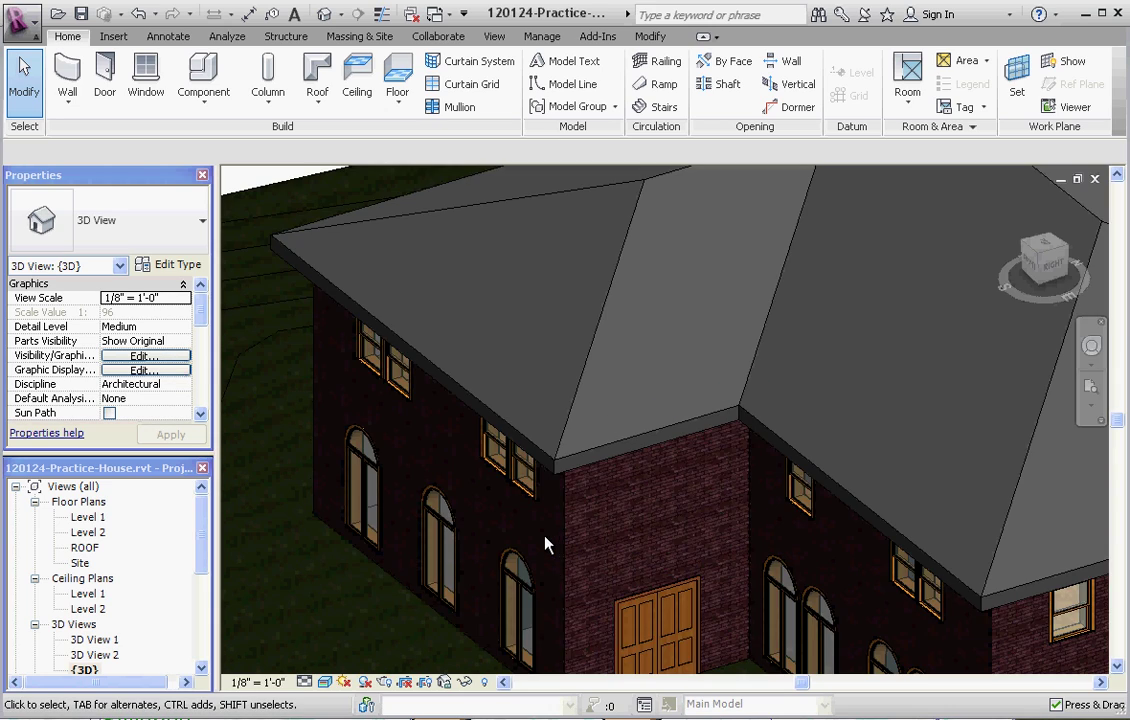
scroll(545, 545, down, 2)
scroll(655, 373, up, 4)
scroll(652, 374, up, 3)
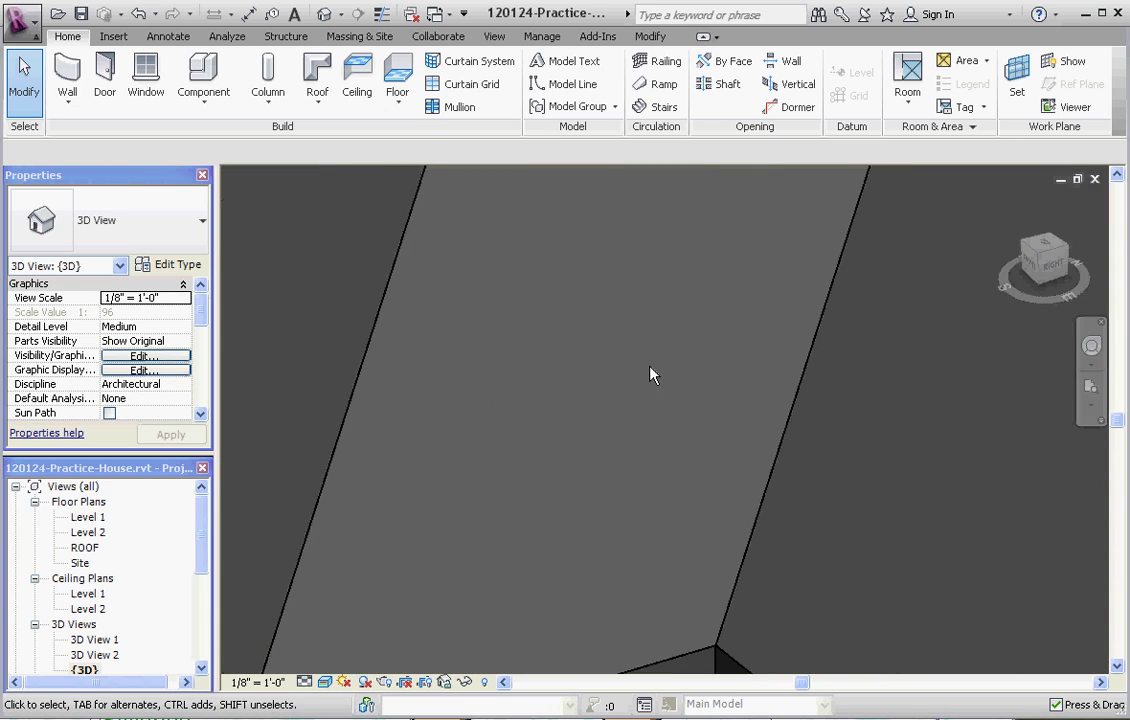
scroll(650, 375, down, 3)
scroll(645, 365, down, 2)
scroll(639, 354, up, 3)
mouse_move(636, 378)
middle_down()
mouse_move(755, 461)
mouse_move(648, 471)
middle_up()
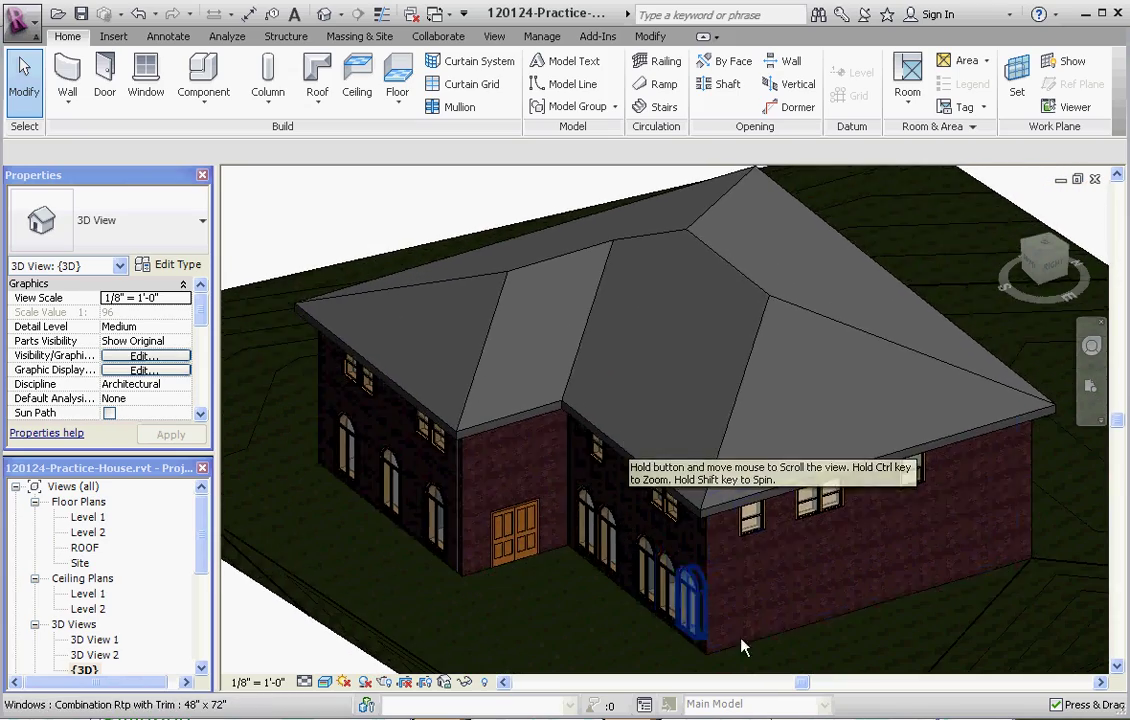
scroll(745, 645, down, 3)
mouse_move(681, 568)
shift+middle_down()
mouse_move(724, 531)
mouse_move(928, 510)
mouse_move(1034, 532)
mouse_move(918, 555)
mouse_move(530, 516)
mouse_move(434, 547)
mouse_move(469, 575)
mouse_move(655, 566)
shift+middle_up()
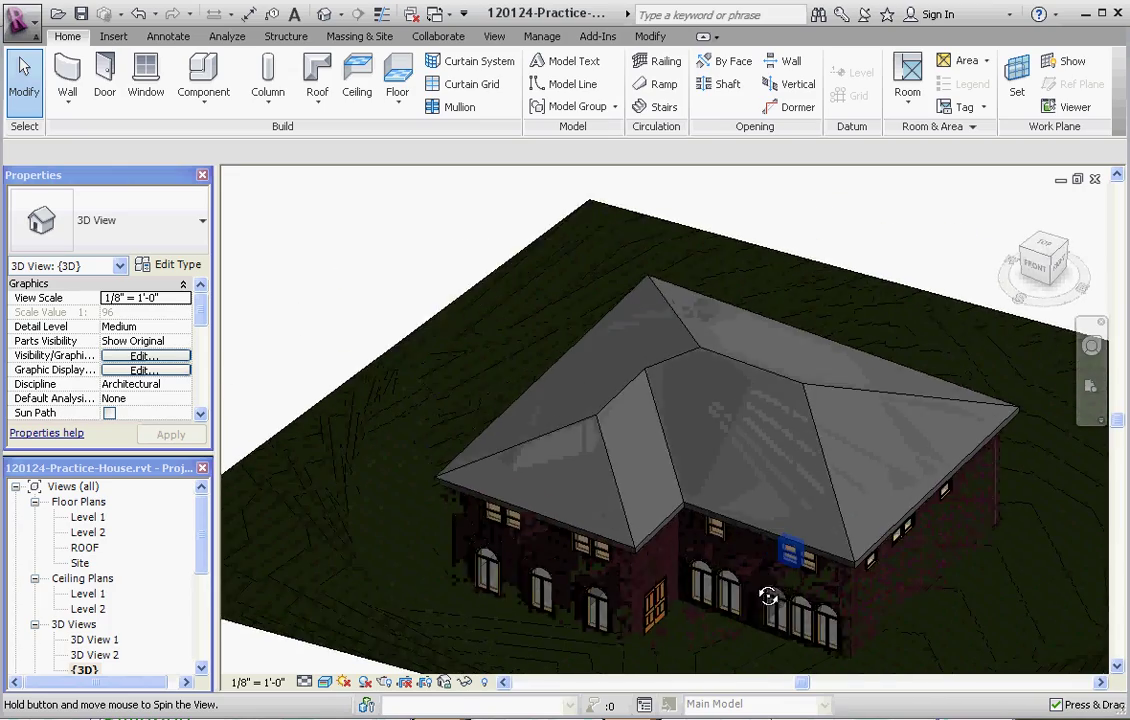
shift+middle_drag(768, 596, 887, 595)
scroll(826, 590, down, 2)
scroll(887, 595, up, 2)
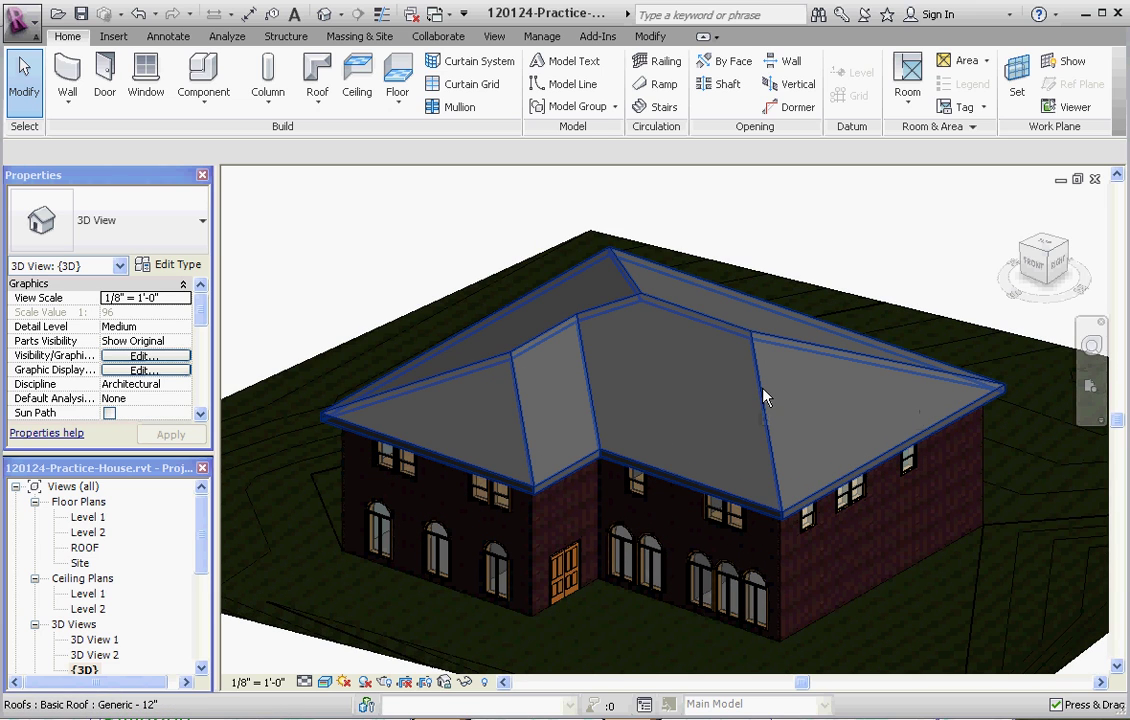
- Switch the roof type to Wood Rafter 8" - Asphalt Shingle - Insulated
click(763, 397)
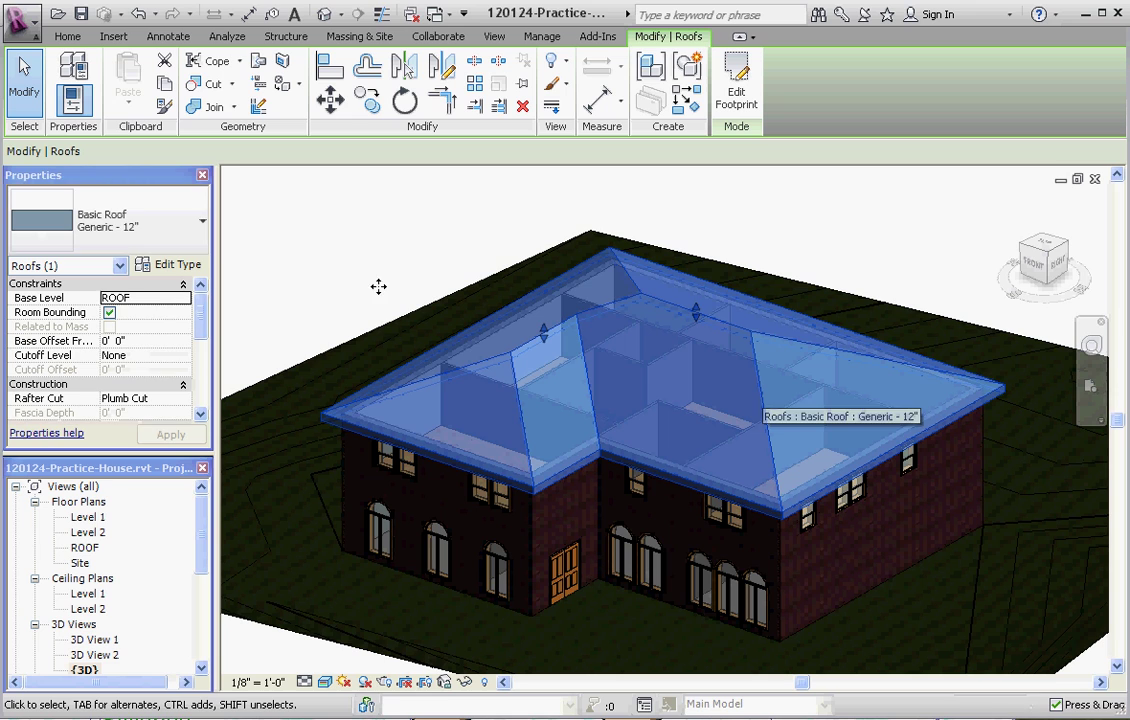
click(202, 221)
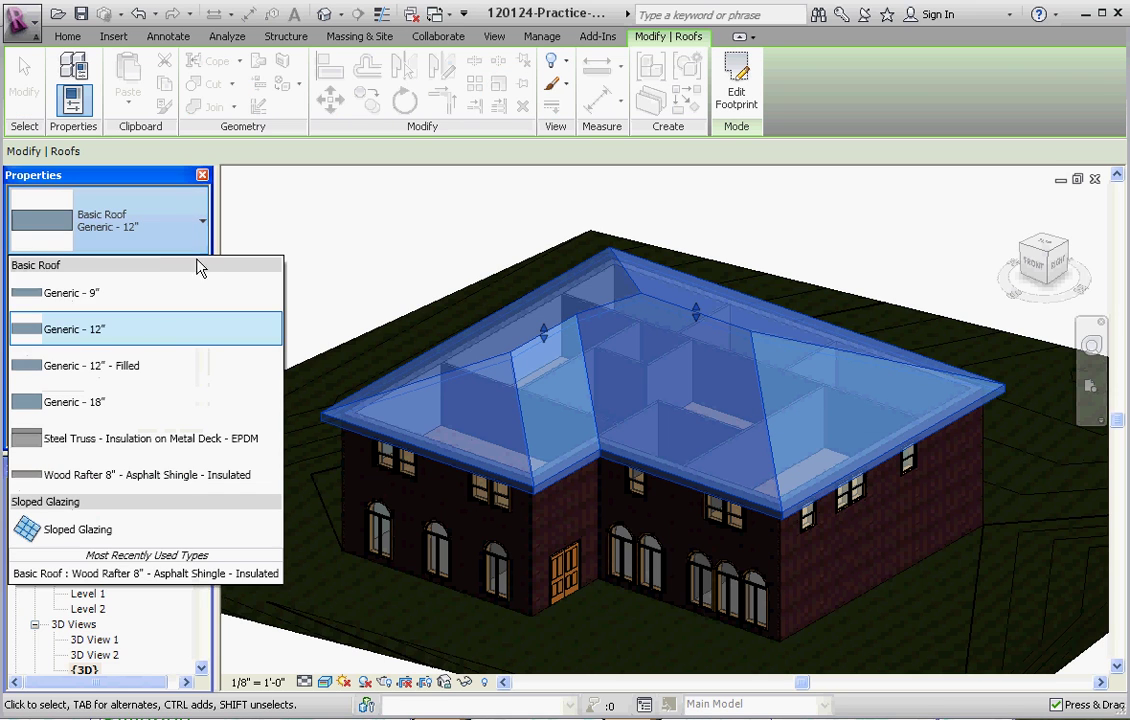
click(176, 485)
click(360, 345)
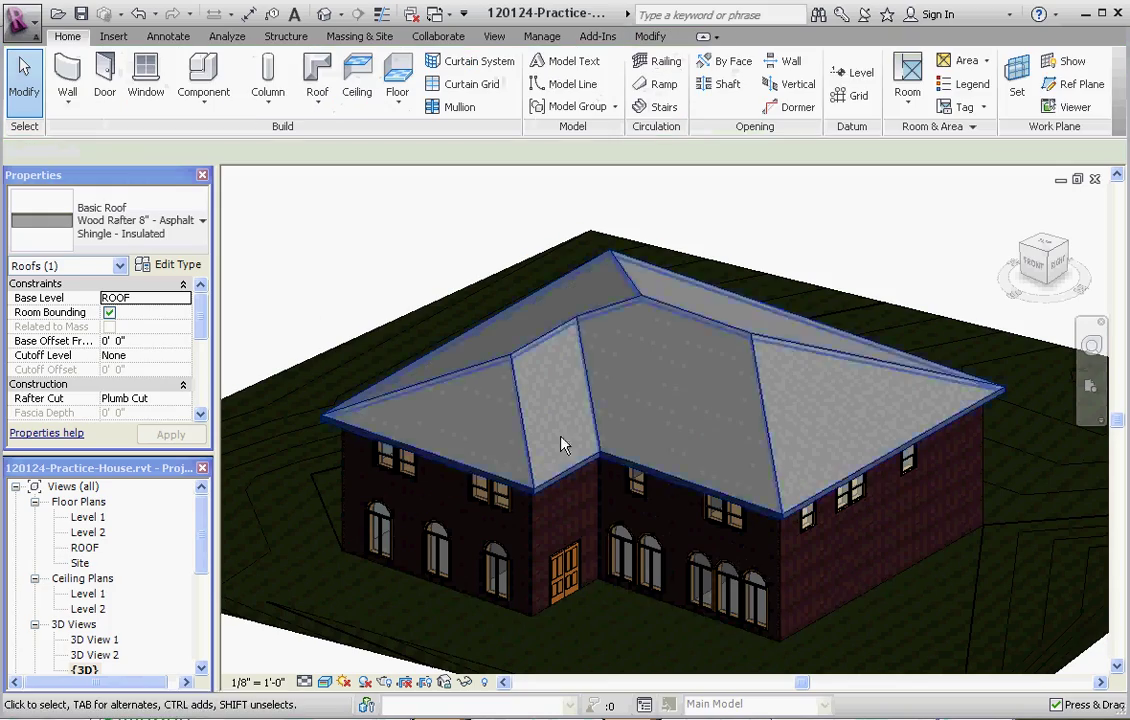
- Zoom in and out to inspect the roof's new shingle finish
scroll(600, 470, up, 2)
scroll(585, 462, up, 4)
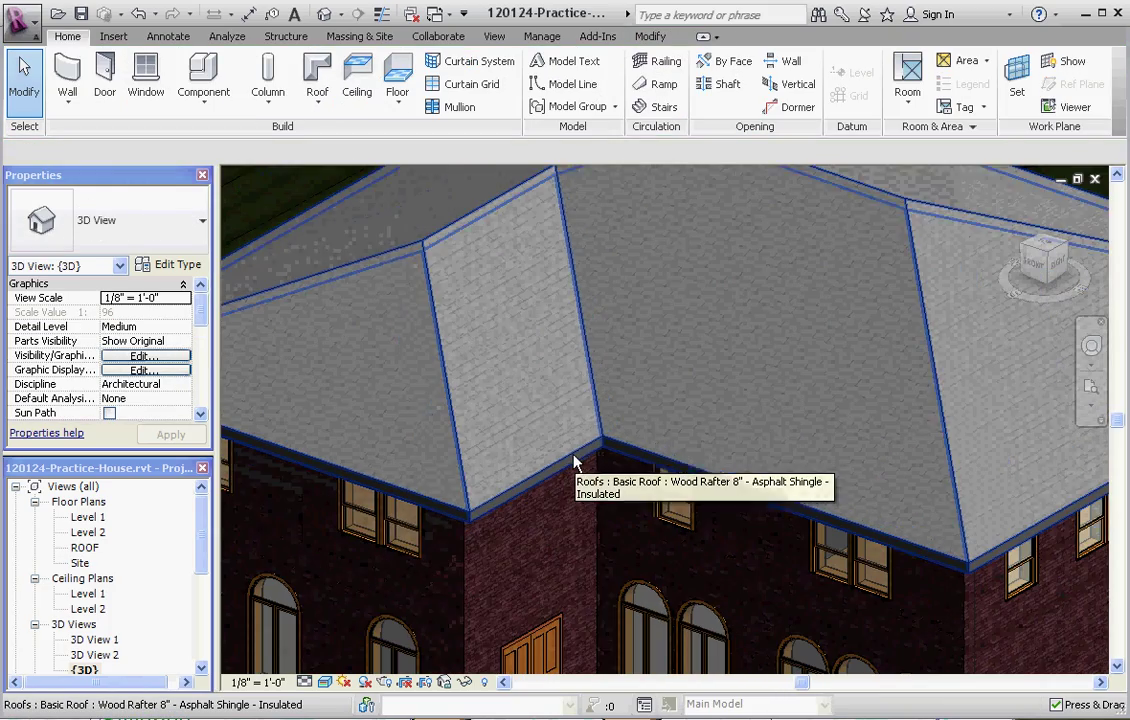
scroll(560, 440, down, 2)
scroll(538, 430, up, 2)
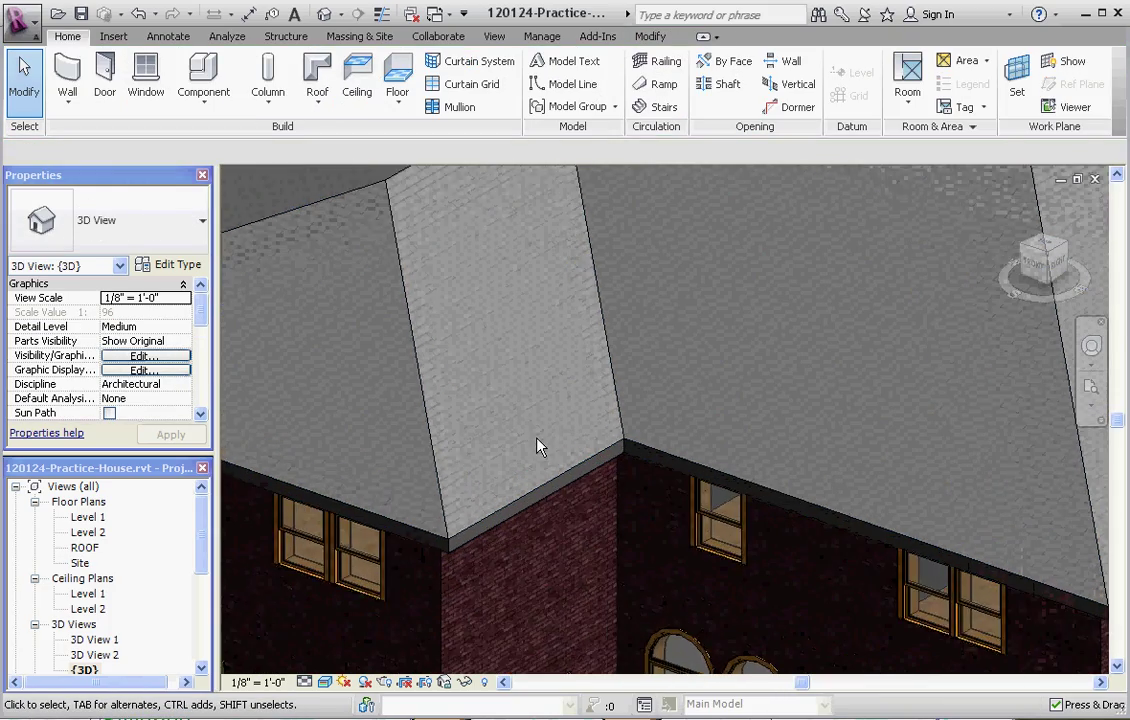
scroll(538, 440, up, 2)
scroll(538, 450, up, 2)
scroll(538, 452, down, 2)
scroll(538, 452, down, 2)
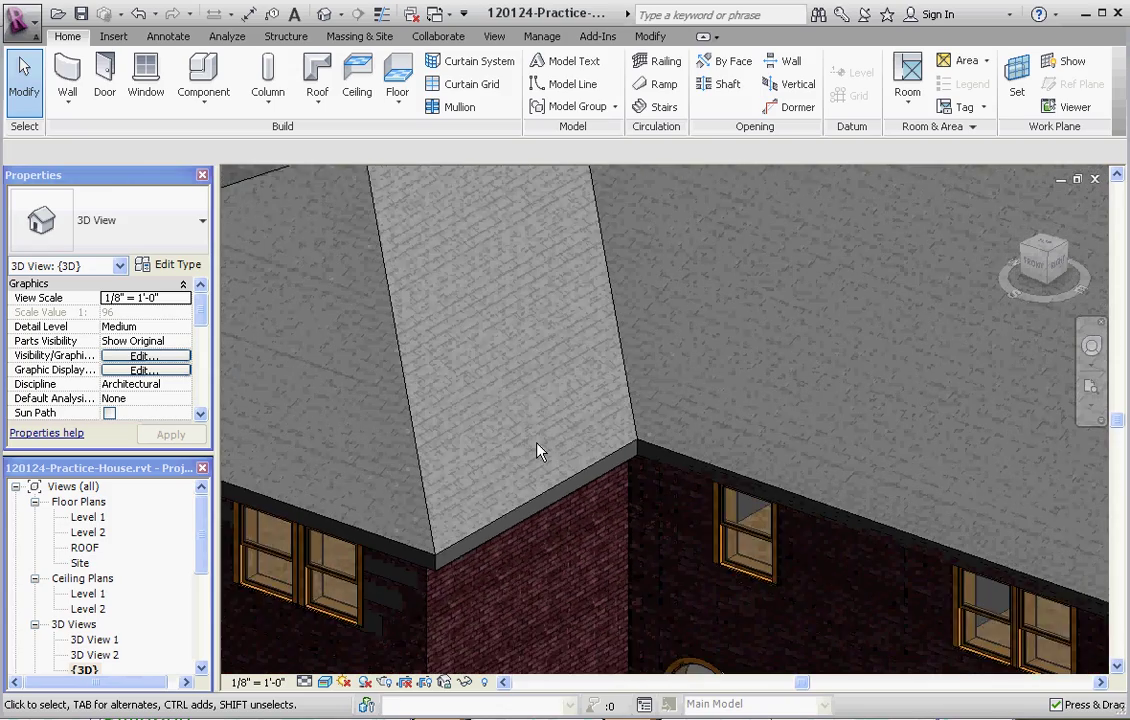
scroll(538, 452, down, 2)
scroll(538, 452, down, 1)
scroll(538, 452, down, 3)
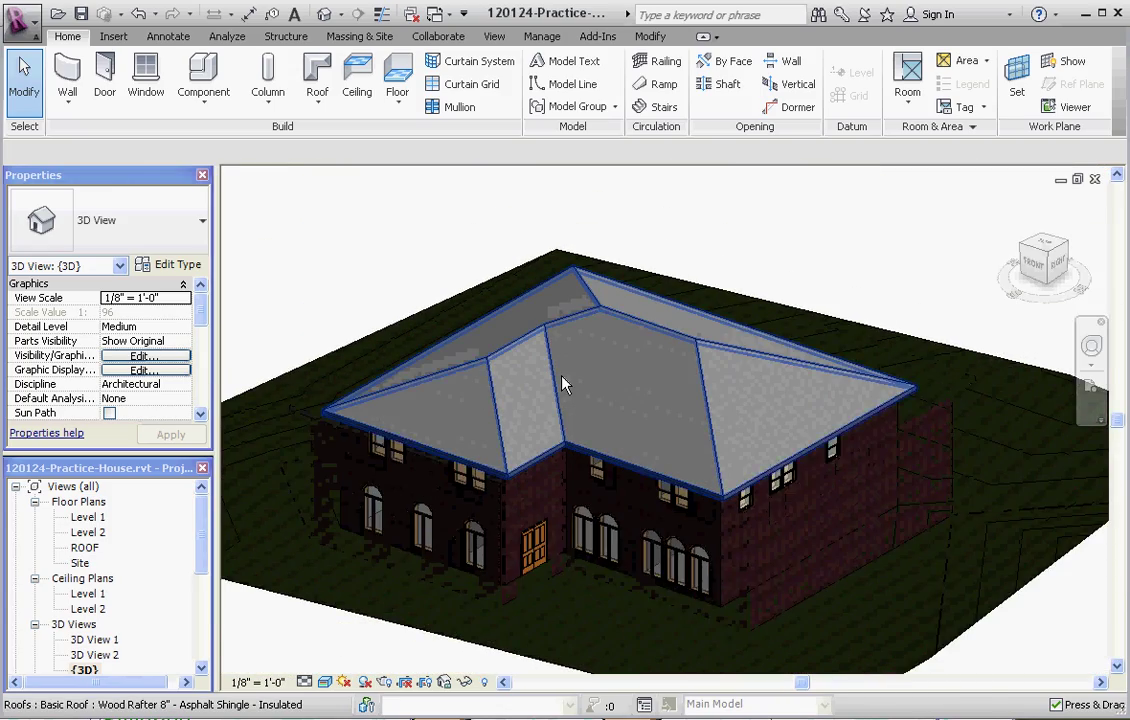